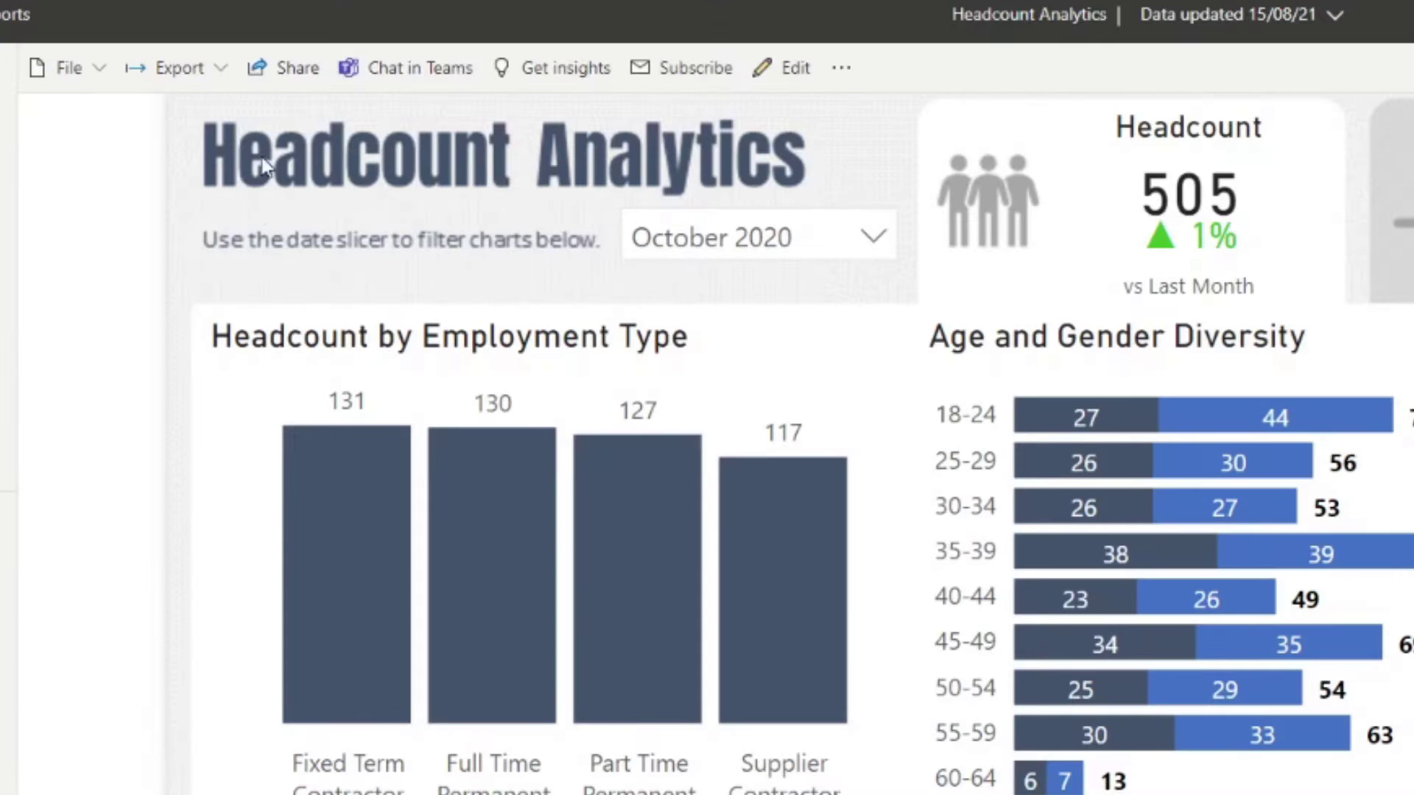
- Send the Headcount Analytics report link to a colleague chosen from the name search
click(242, 103)
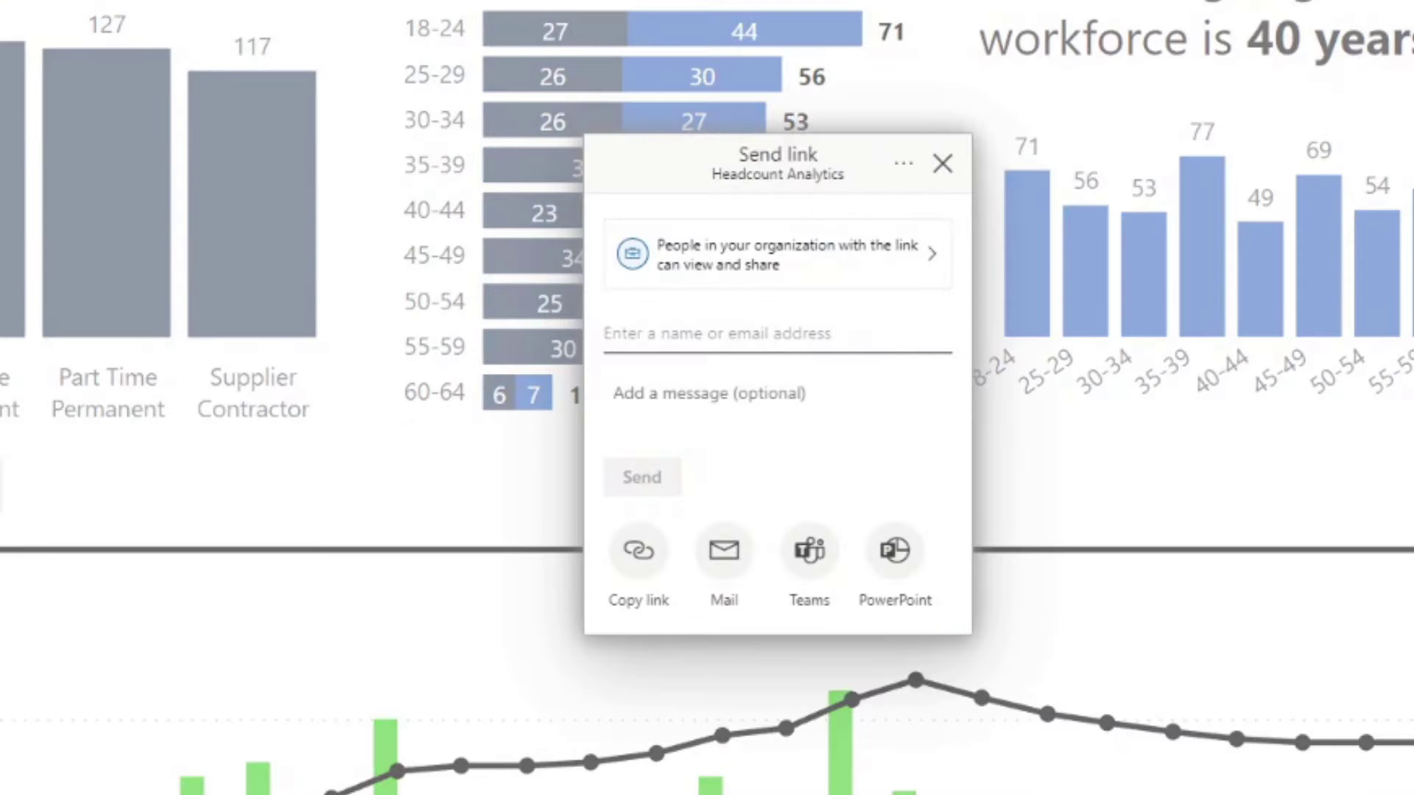
click(866, 331)
text(fern)
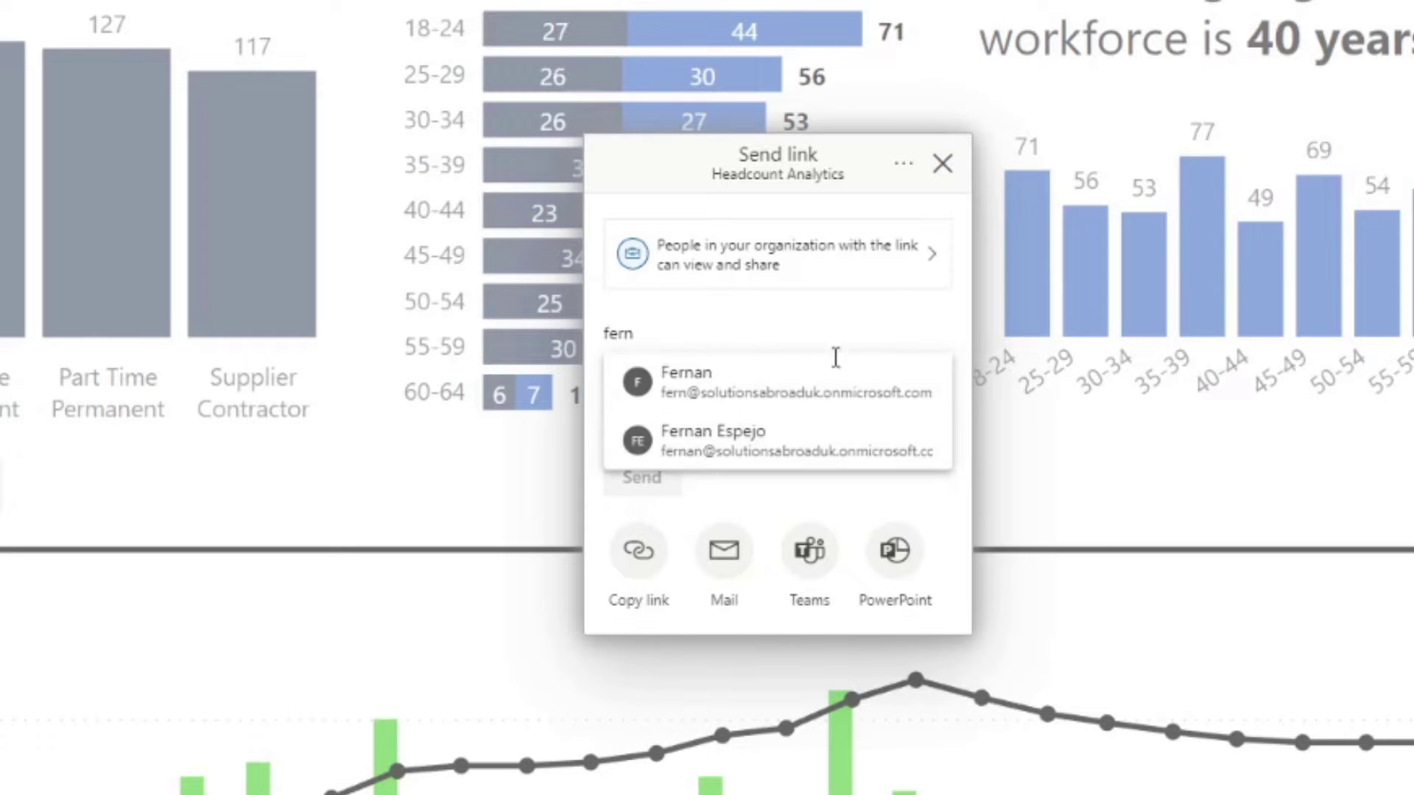
click(787, 400)
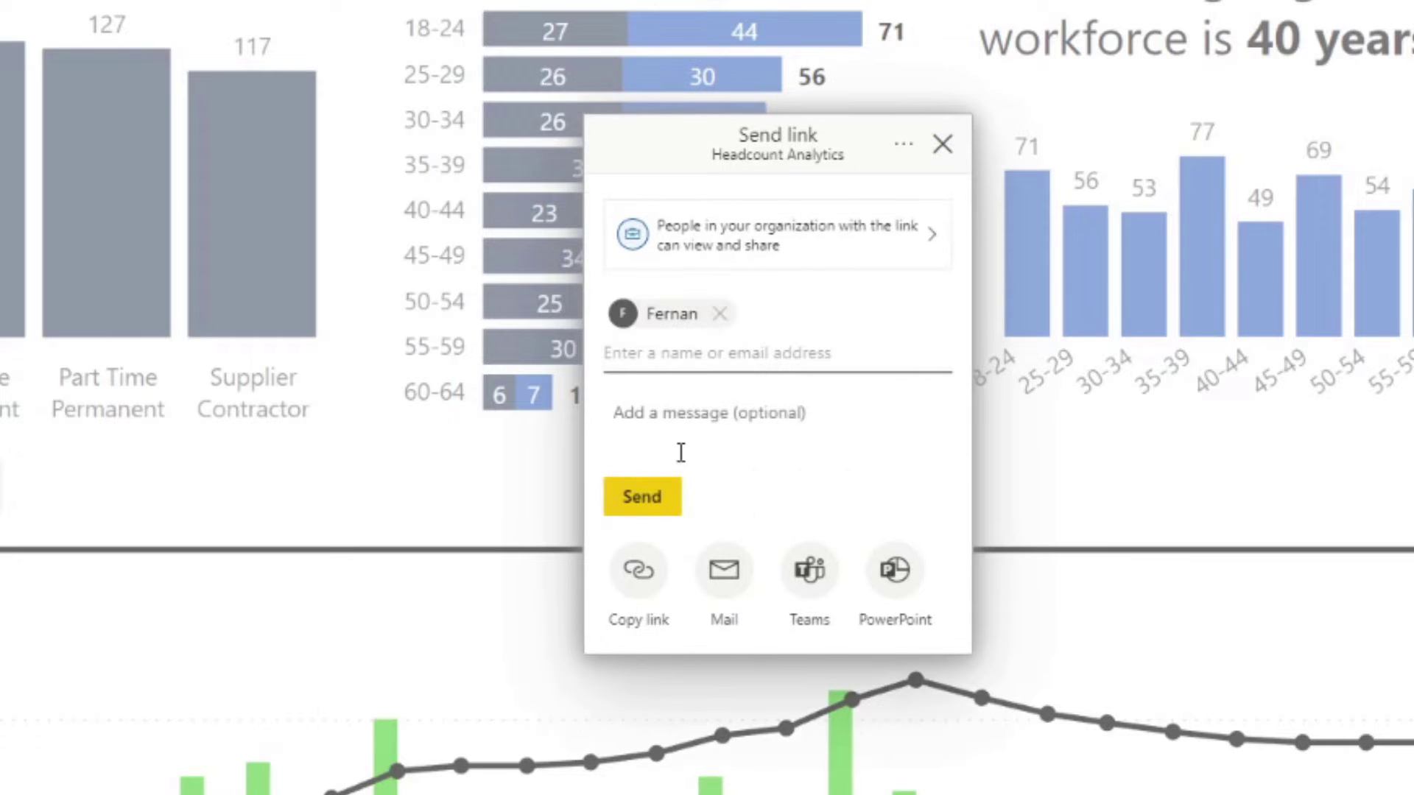
click(644, 502)
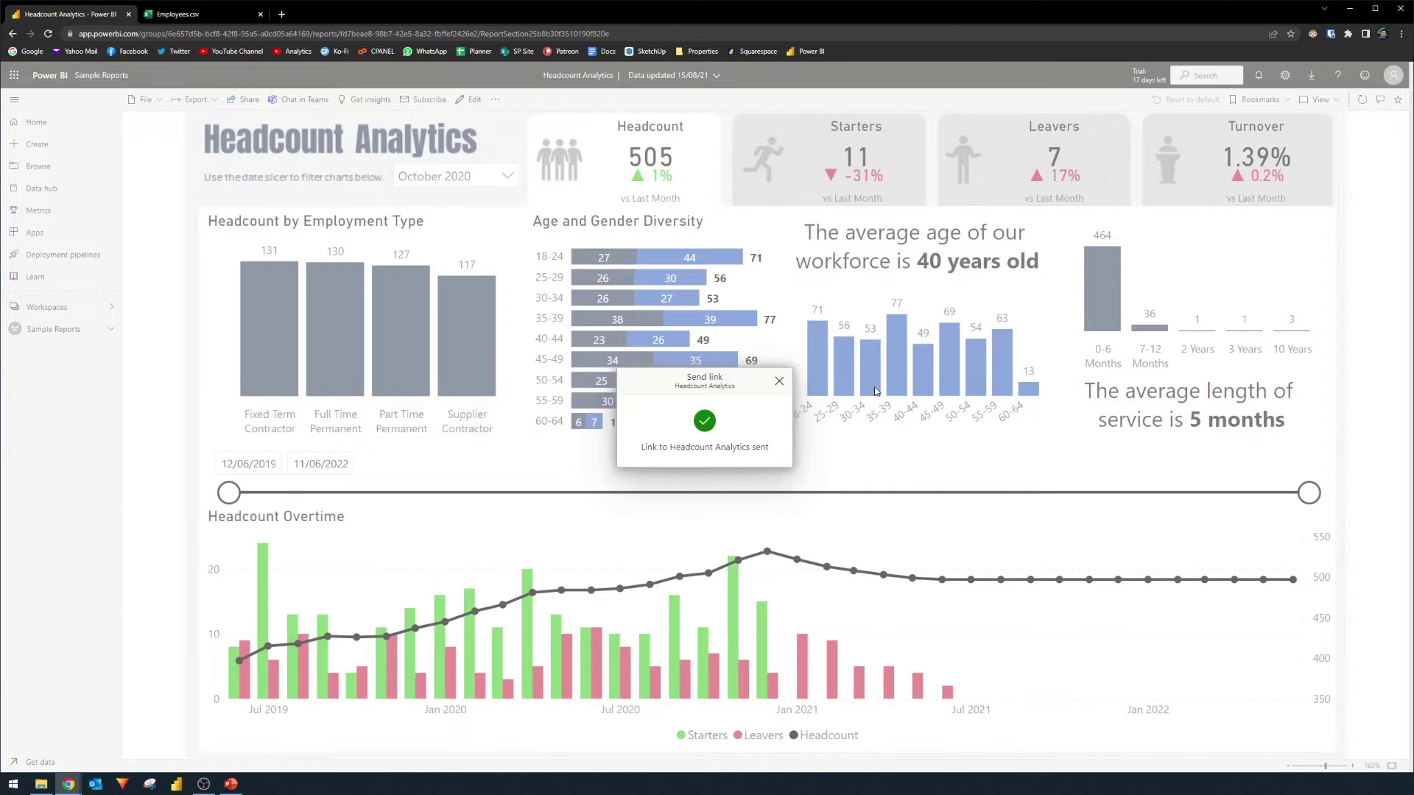
- Dismiss the link-sent confirmation and show the Browse 'Shared with me' list
click(779, 382)
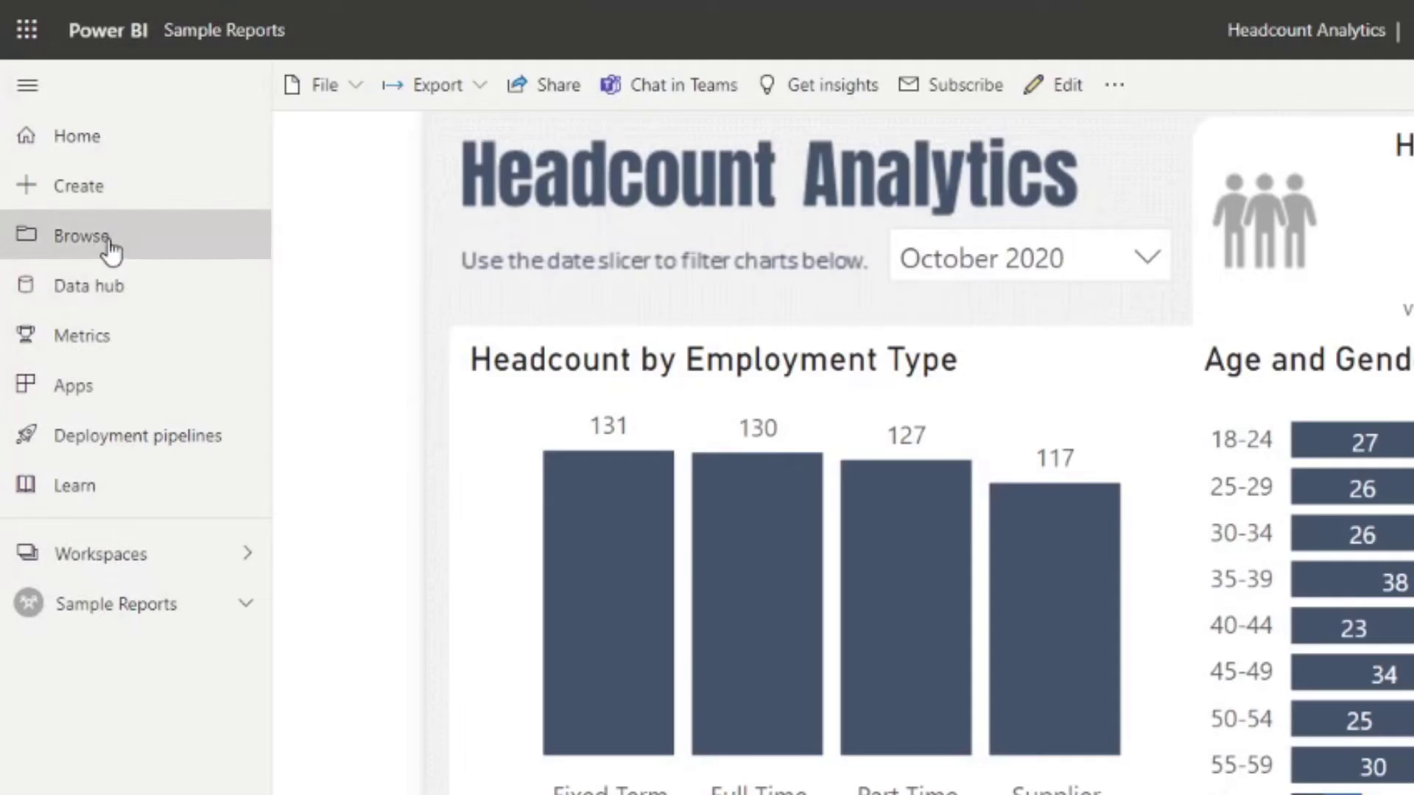
click(49, 168)
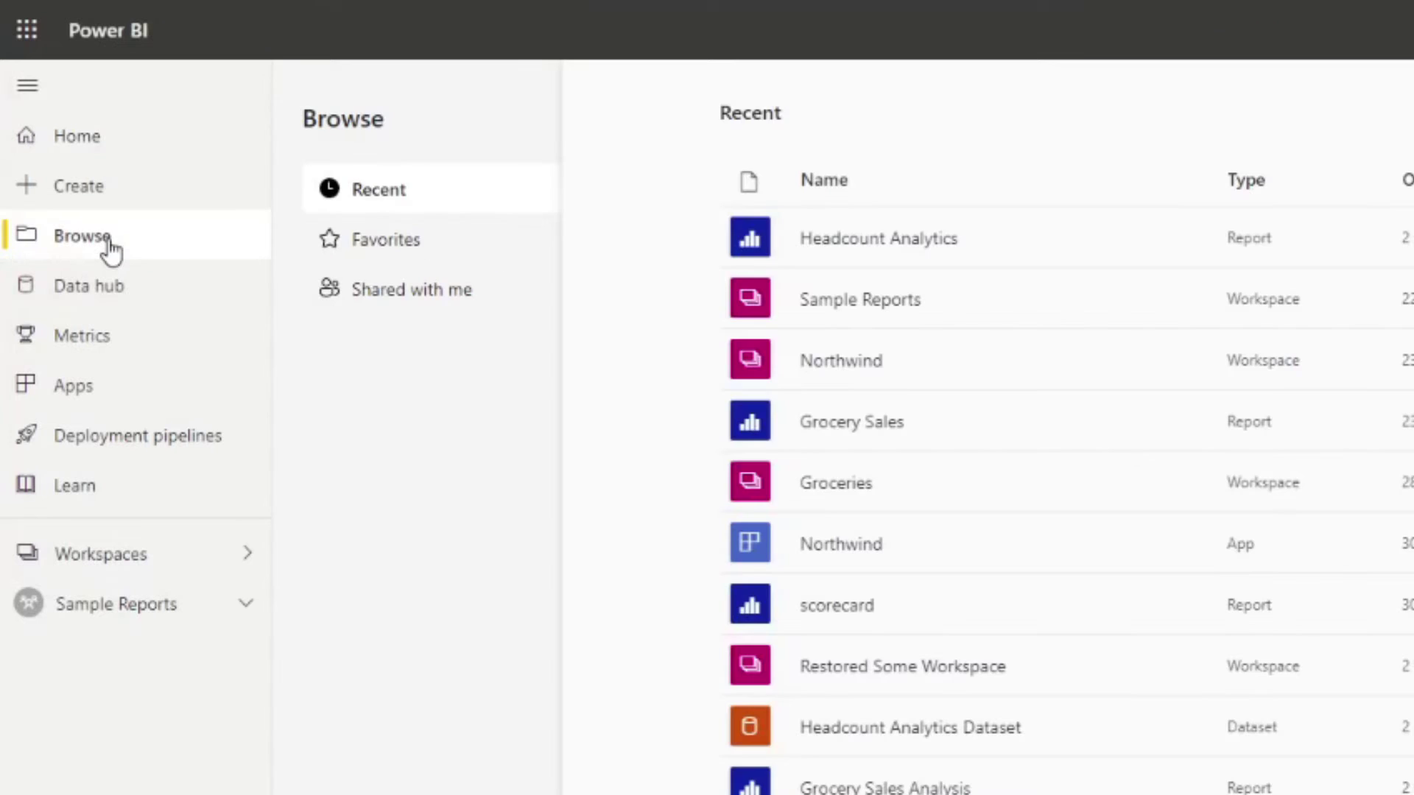
click(454, 291)
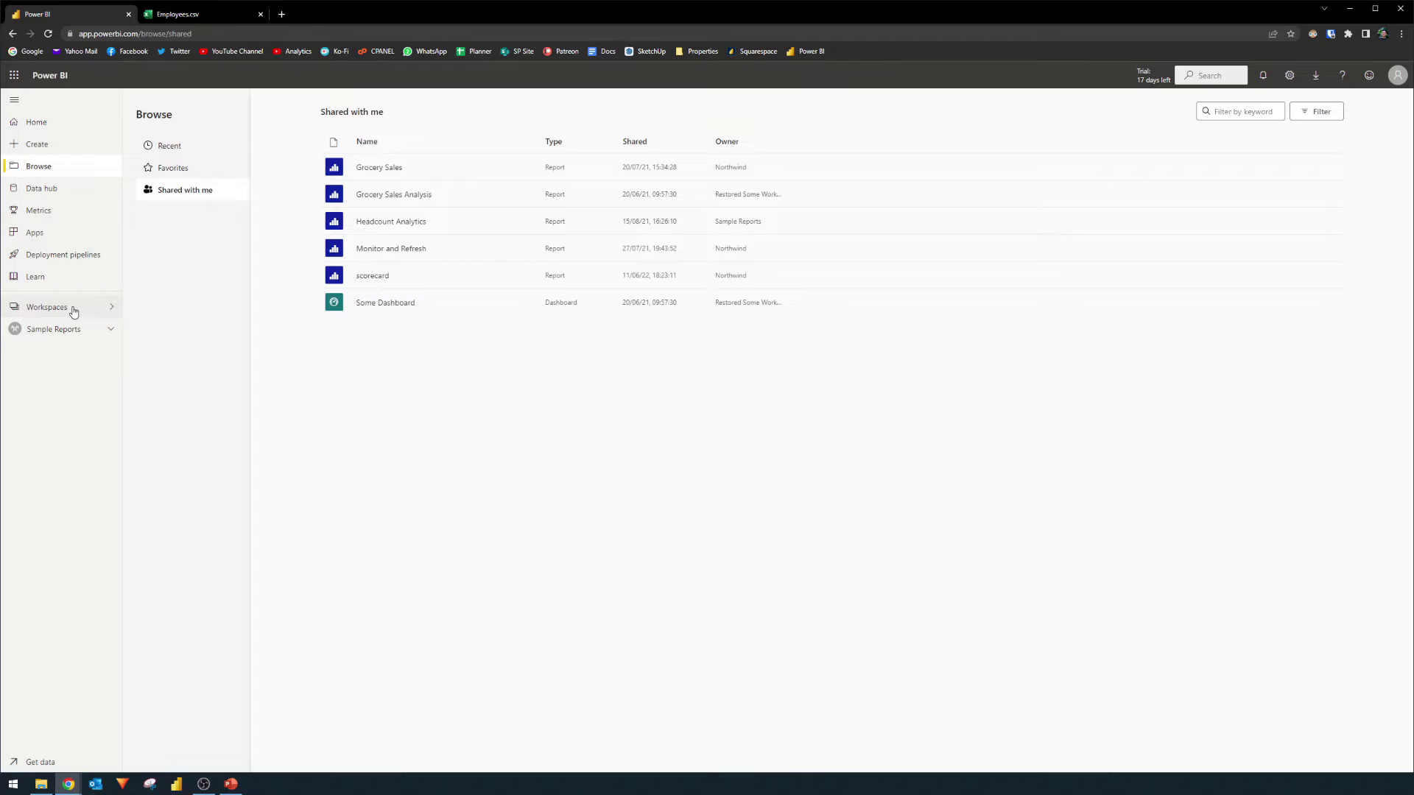
- Go to the Sample Reports workspace and bring up the report's link access settings
click(59, 329)
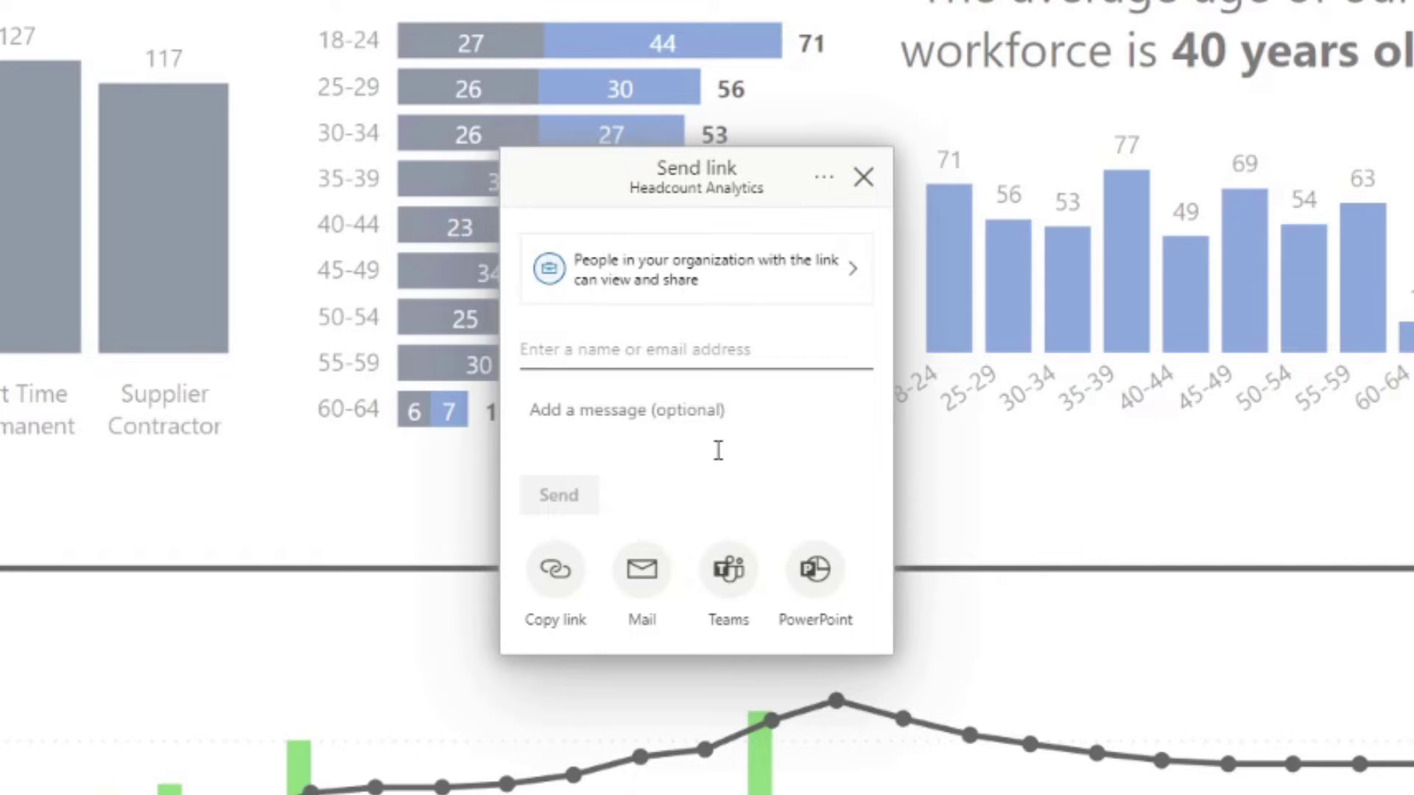
click(716, 289)
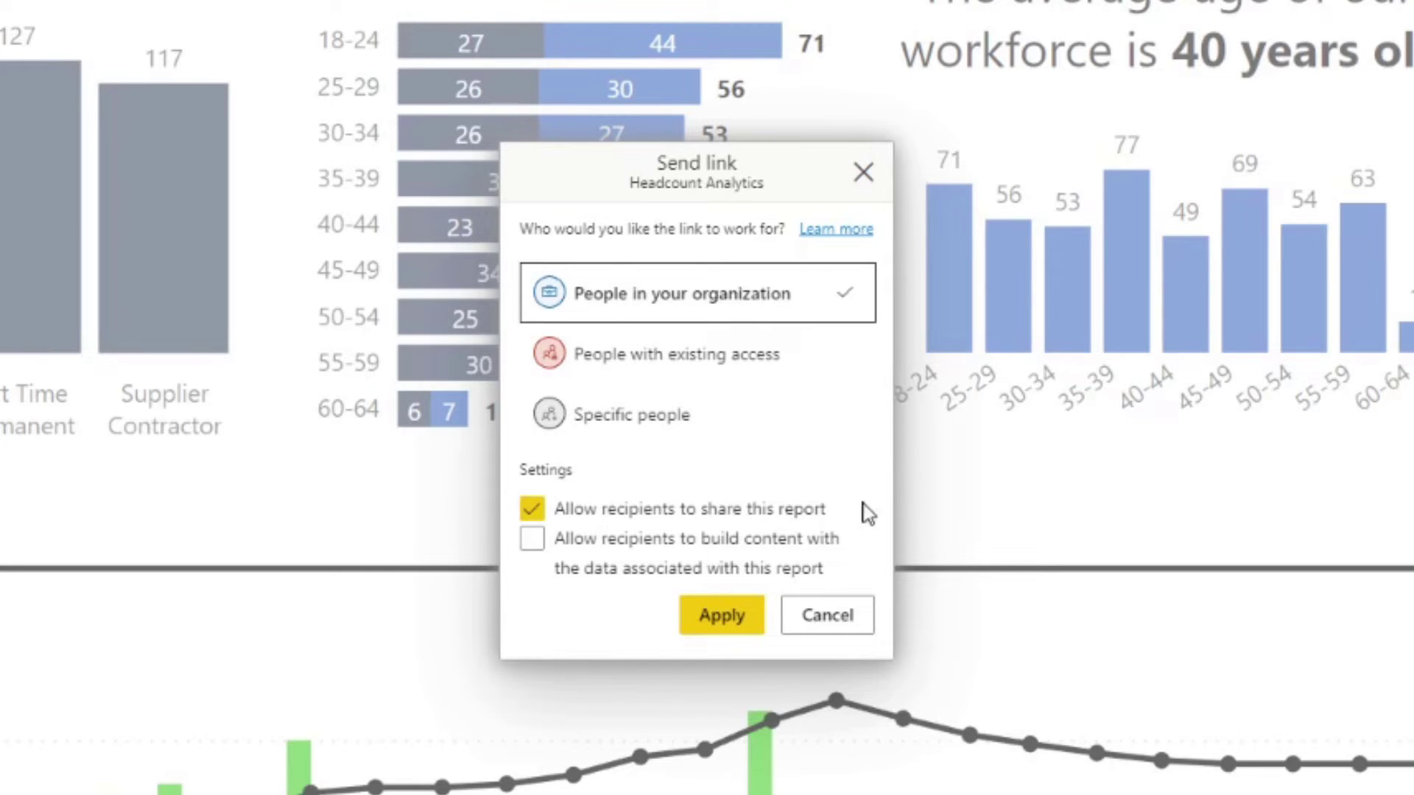
- Limit the link to specific people with build and resharing permissions off, and apply
click(823, 536)
click(588, 570)
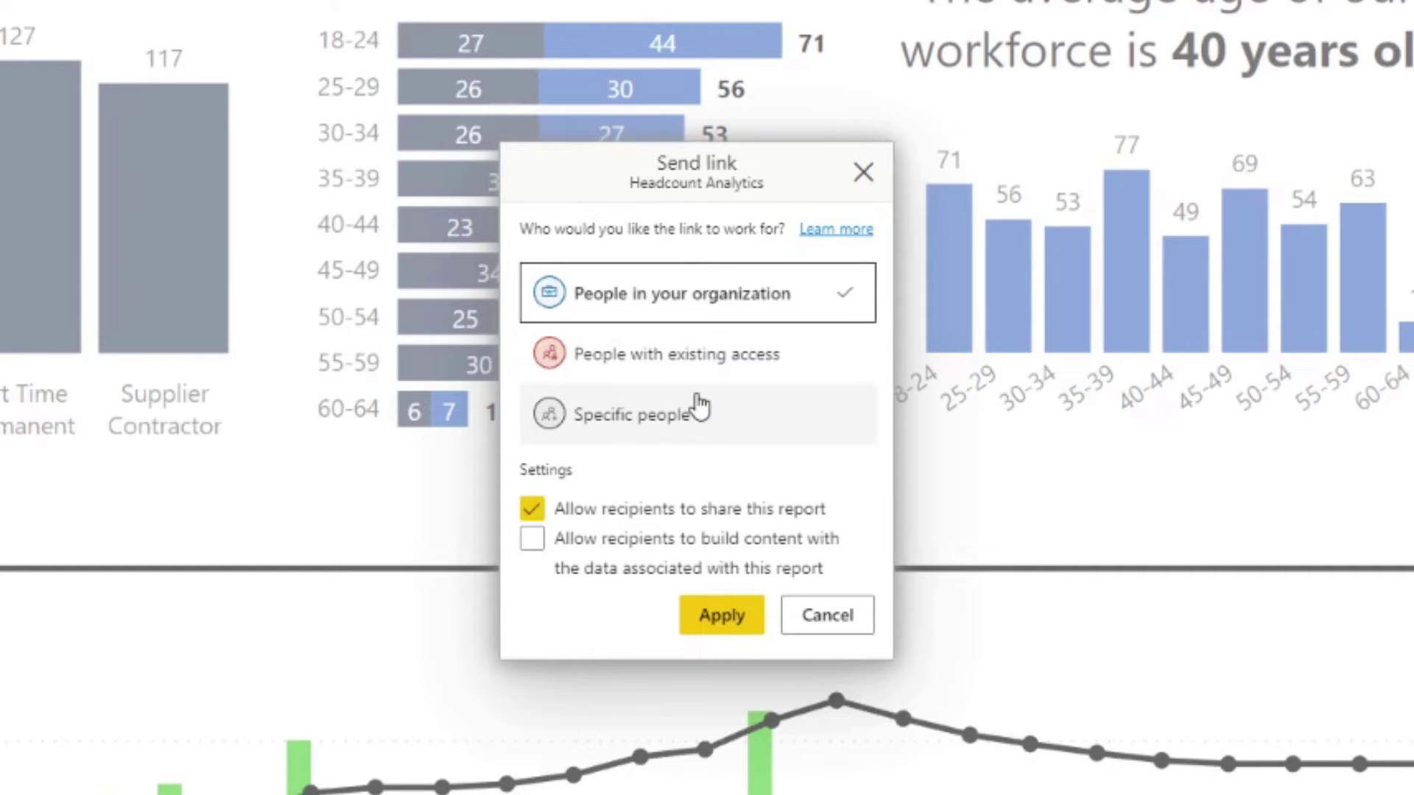
click(586, 415)
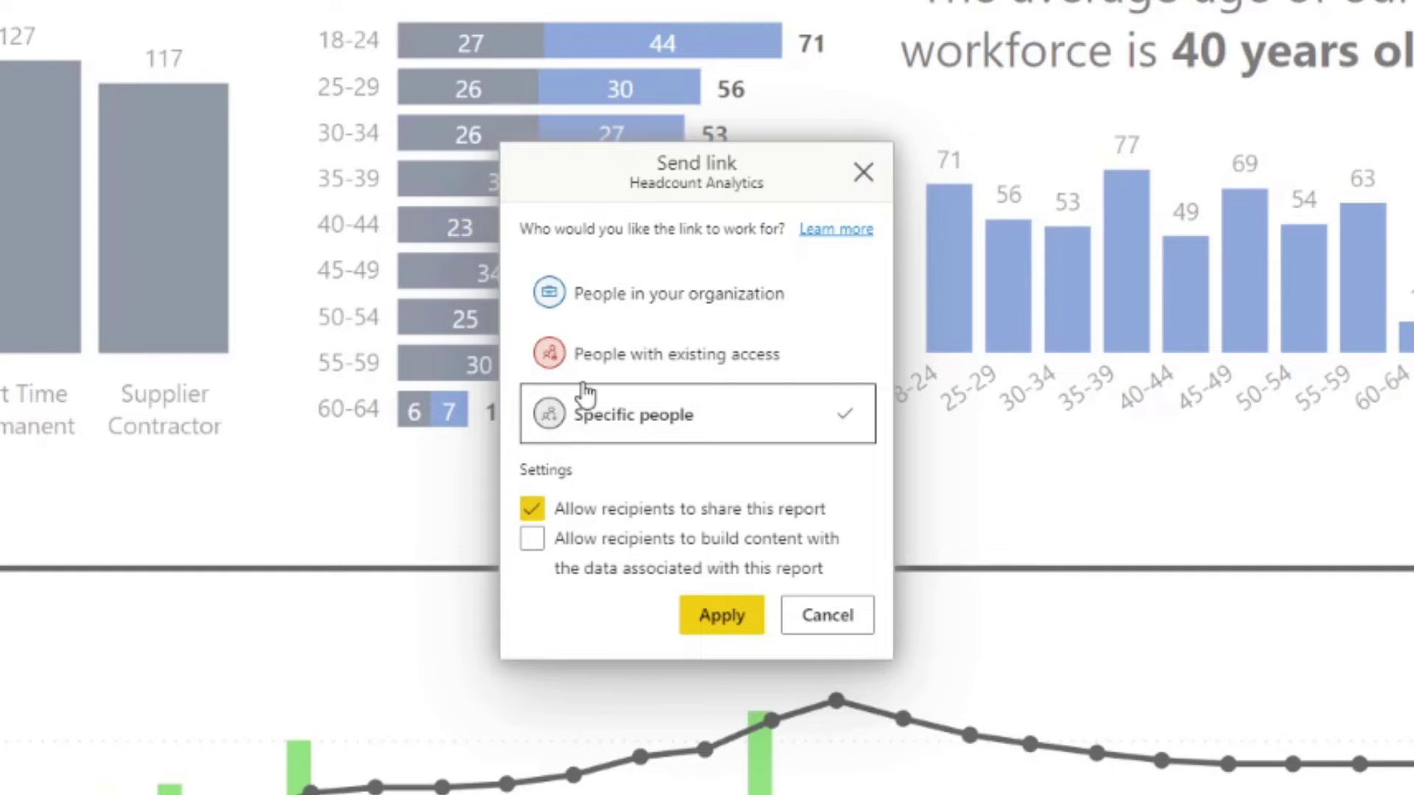
click(535, 511)
click(721, 614)
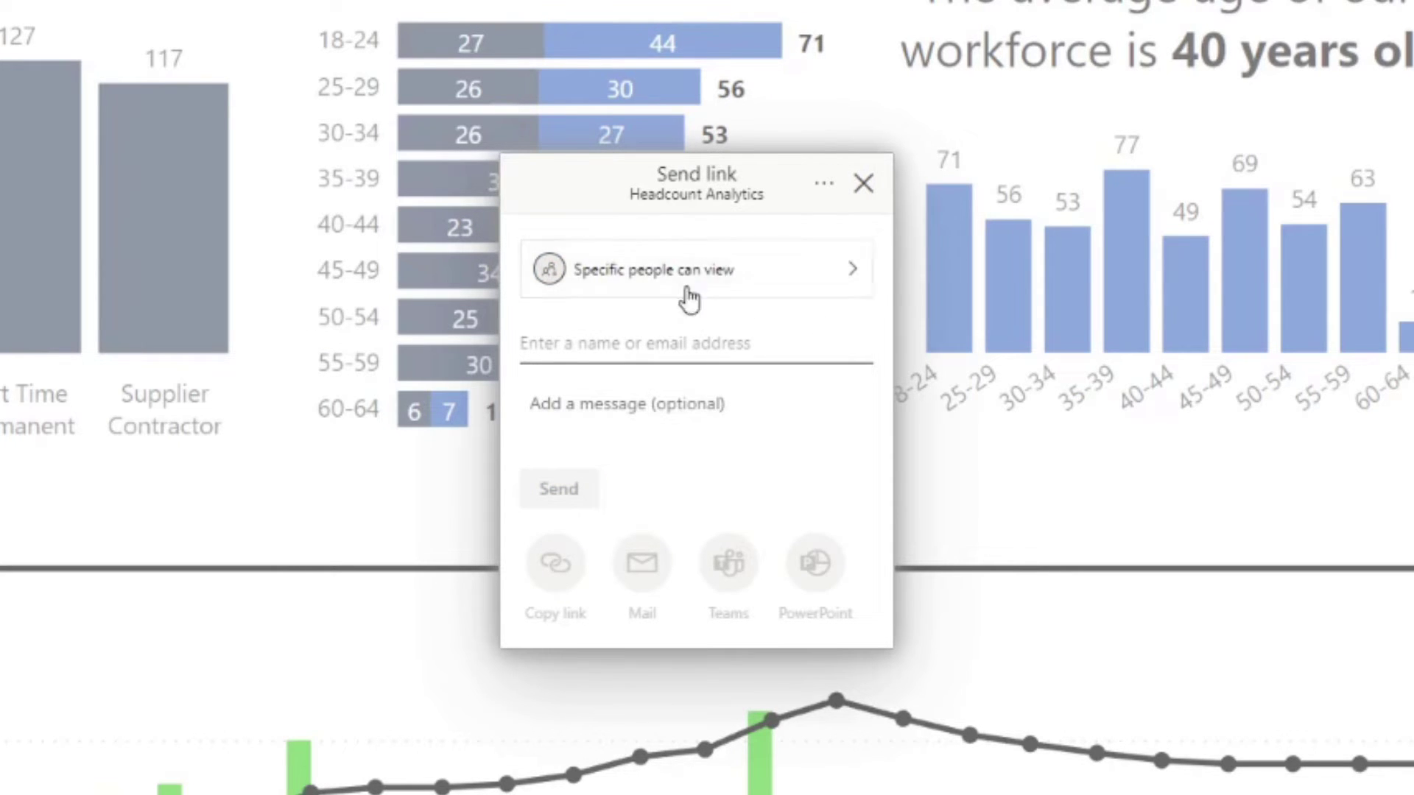
- Send the view-only specific-people link to a colleague picked from the name search
click(663, 339)
text(fern)
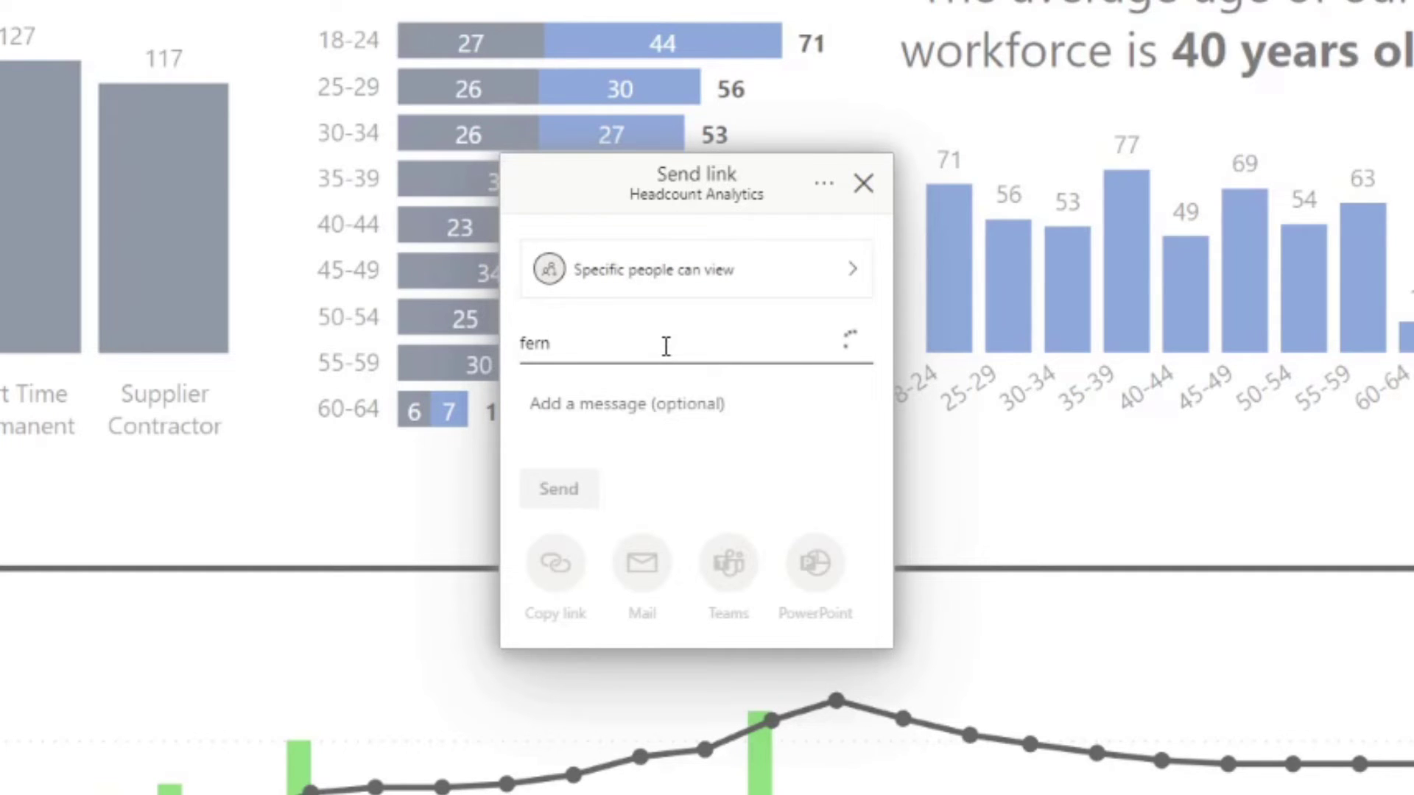
click(706, 383)
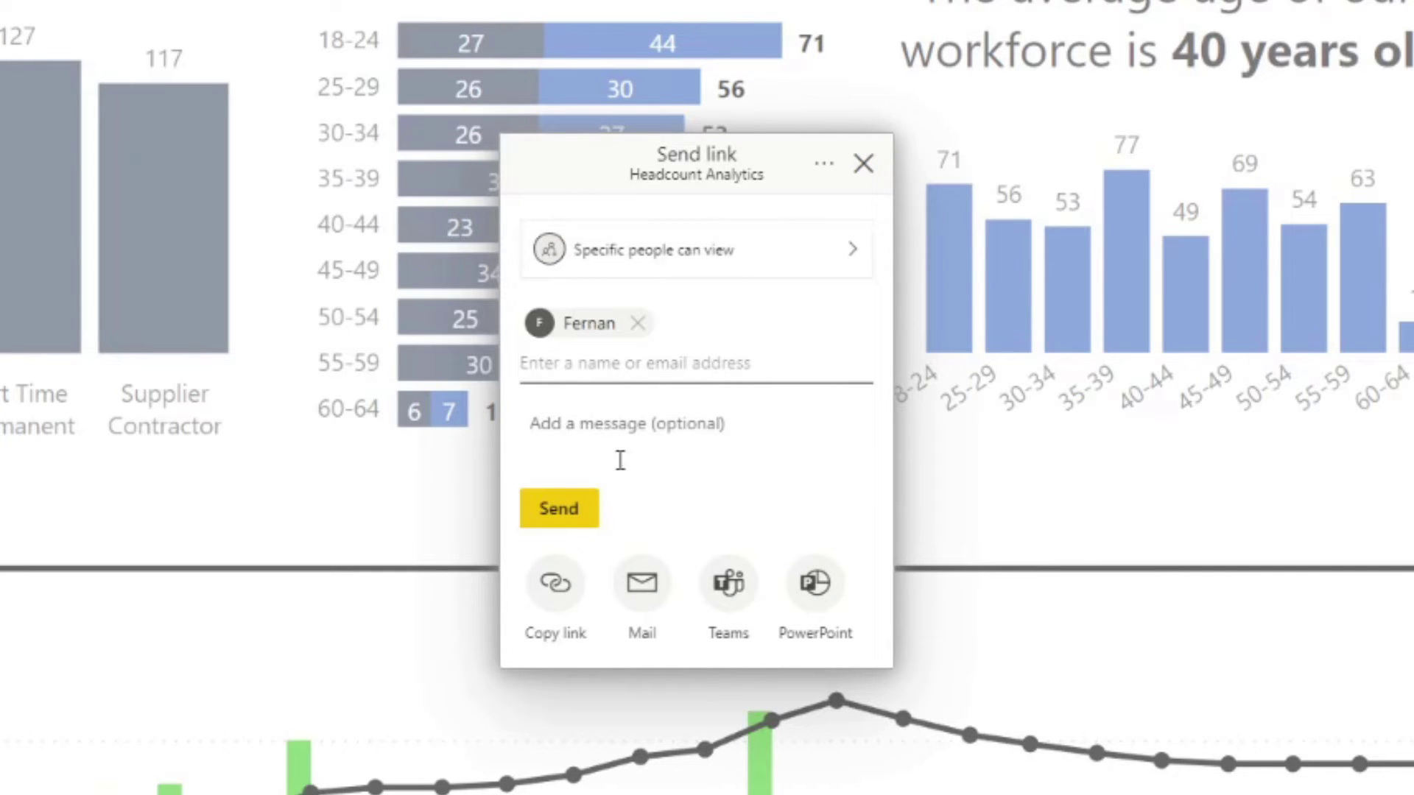
click(566, 517)
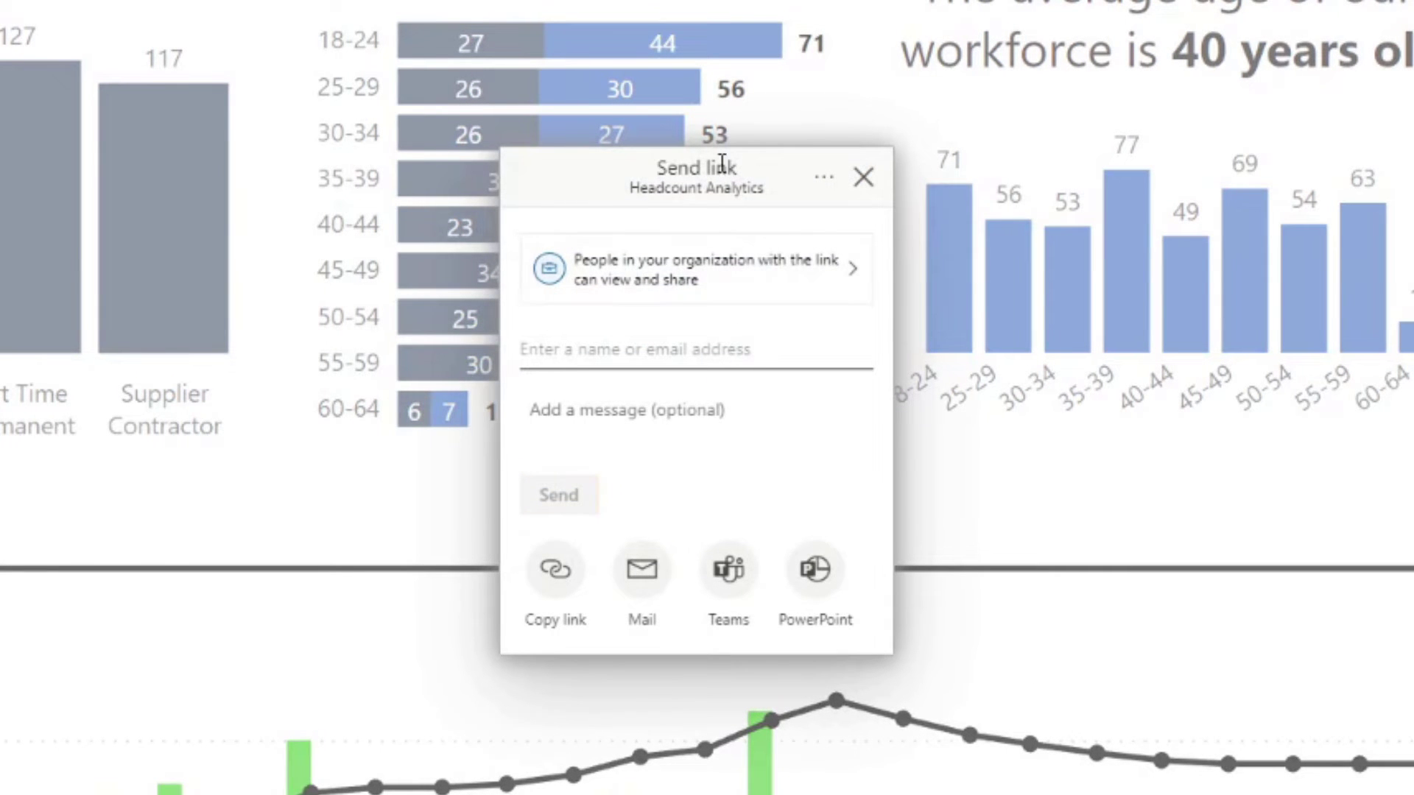
- Permanently delete the specific-people link from Manage permissions
click(823, 181)
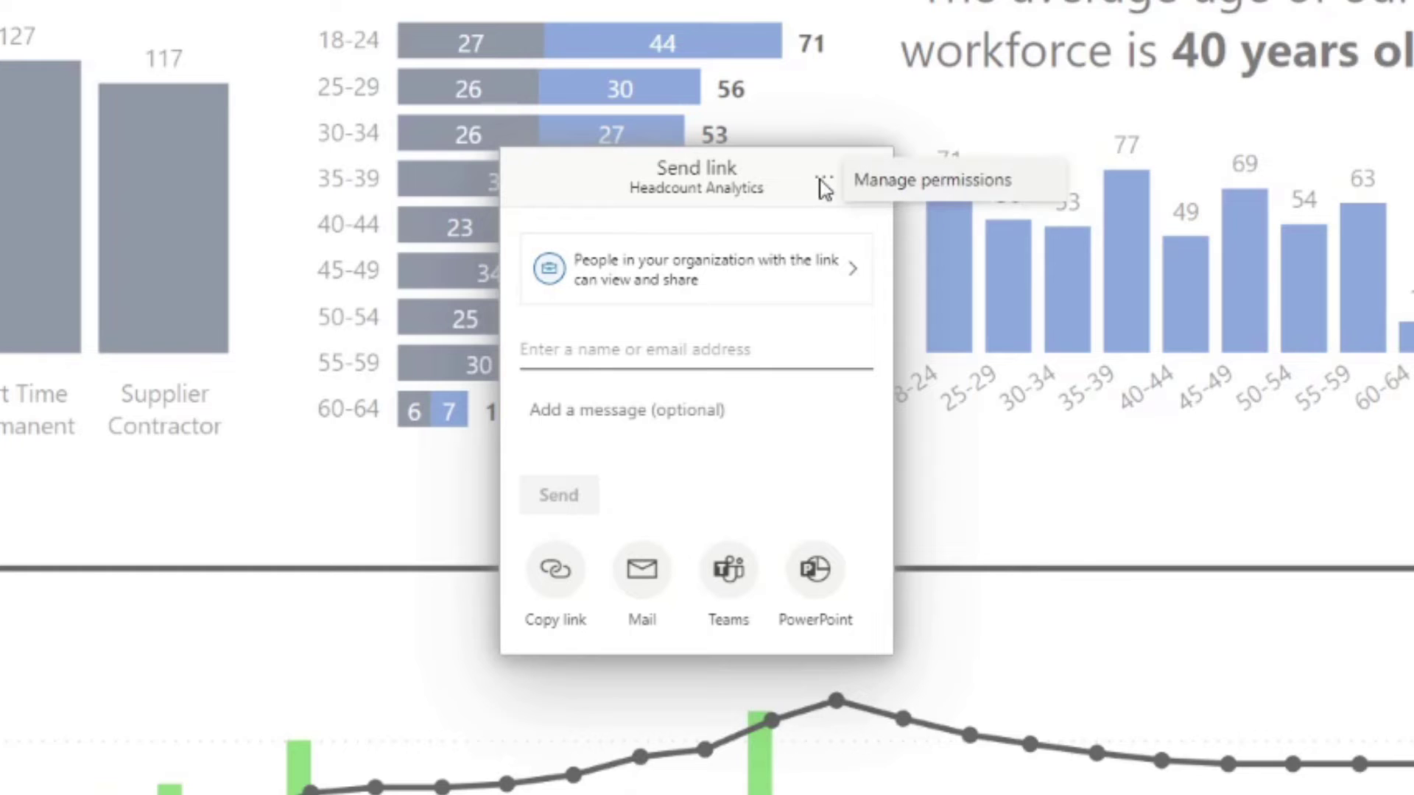
click(921, 181)
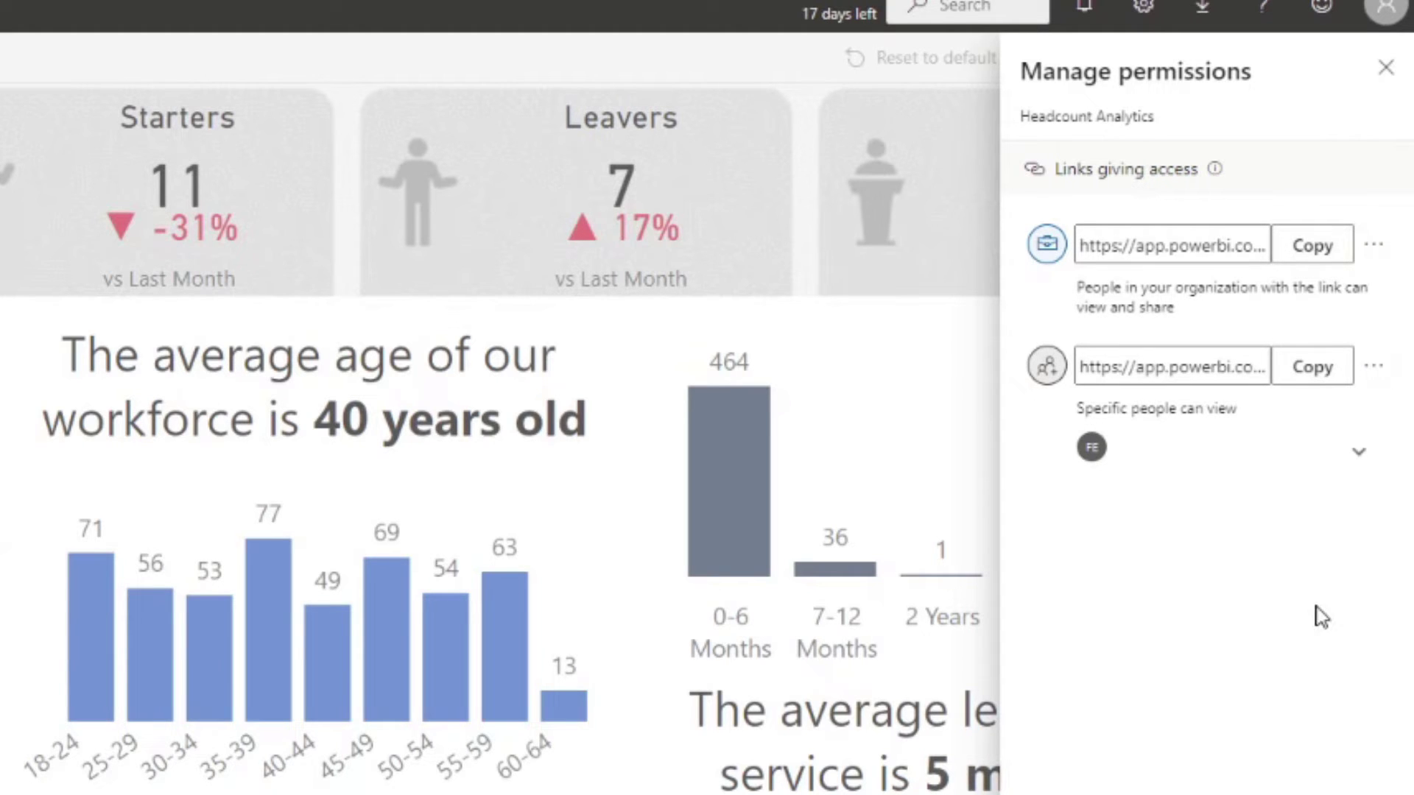
click(1375, 366)
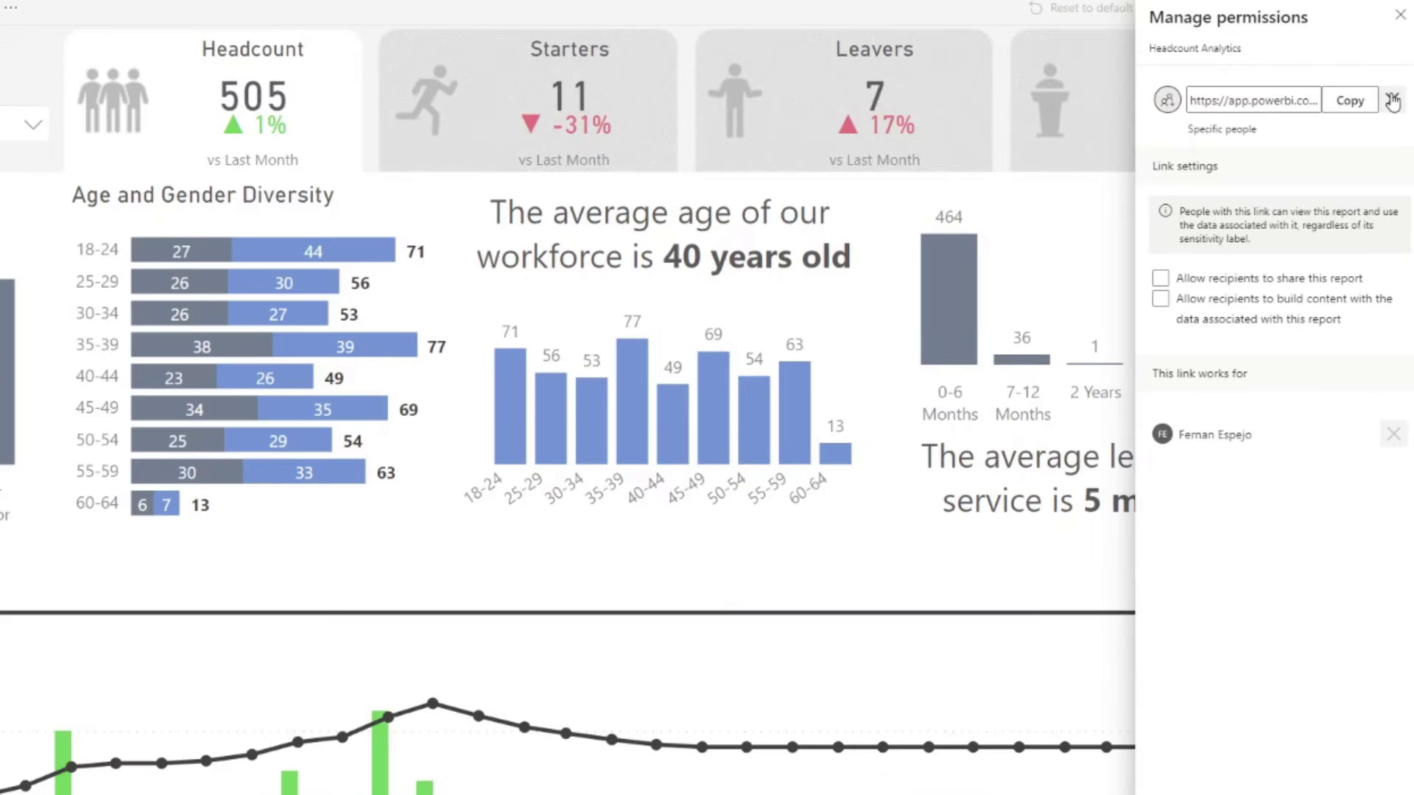
click(1371, 193)
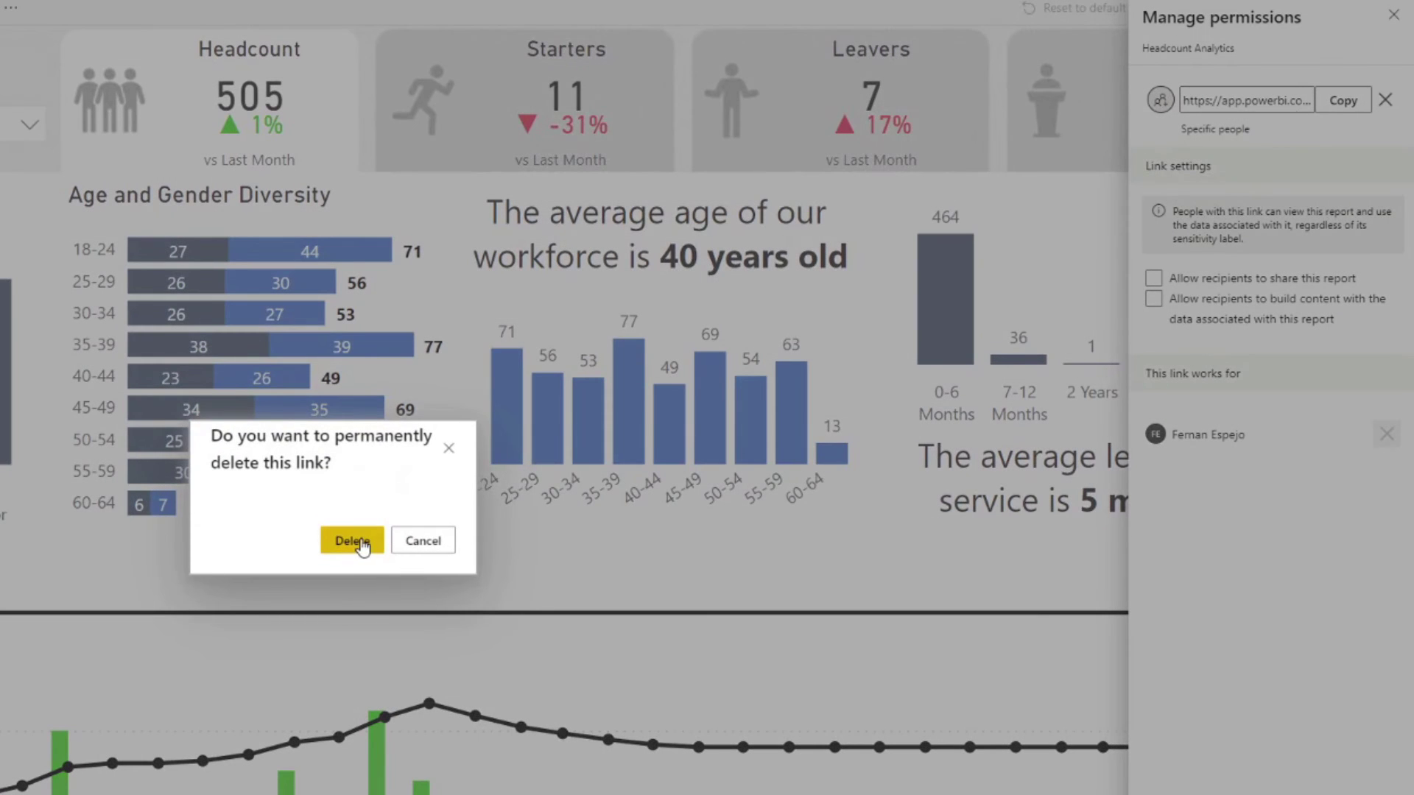
click(352, 541)
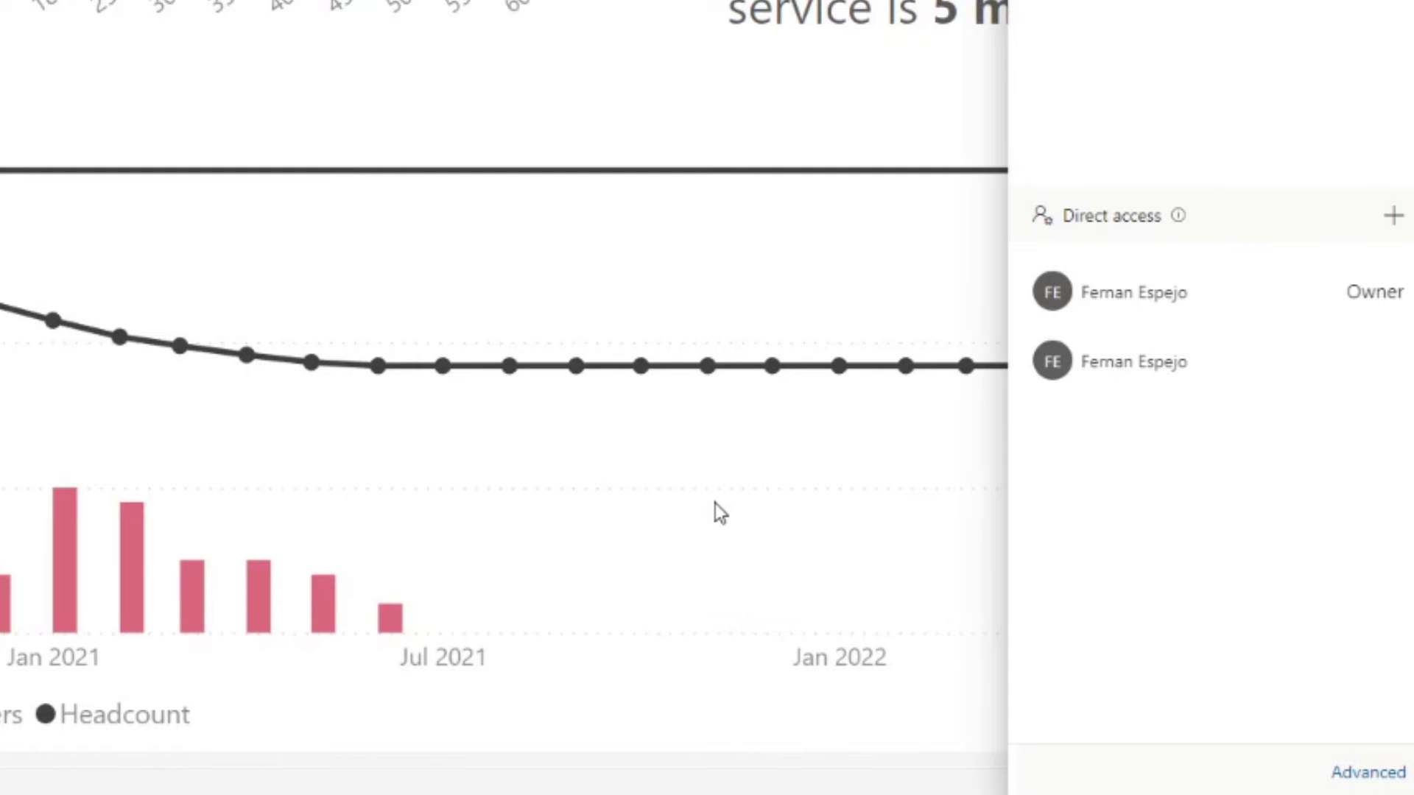
- Check the Links, Direct access, Pending and Shared views tabs, then reopen Headcount Analytics
click(1347, 774)
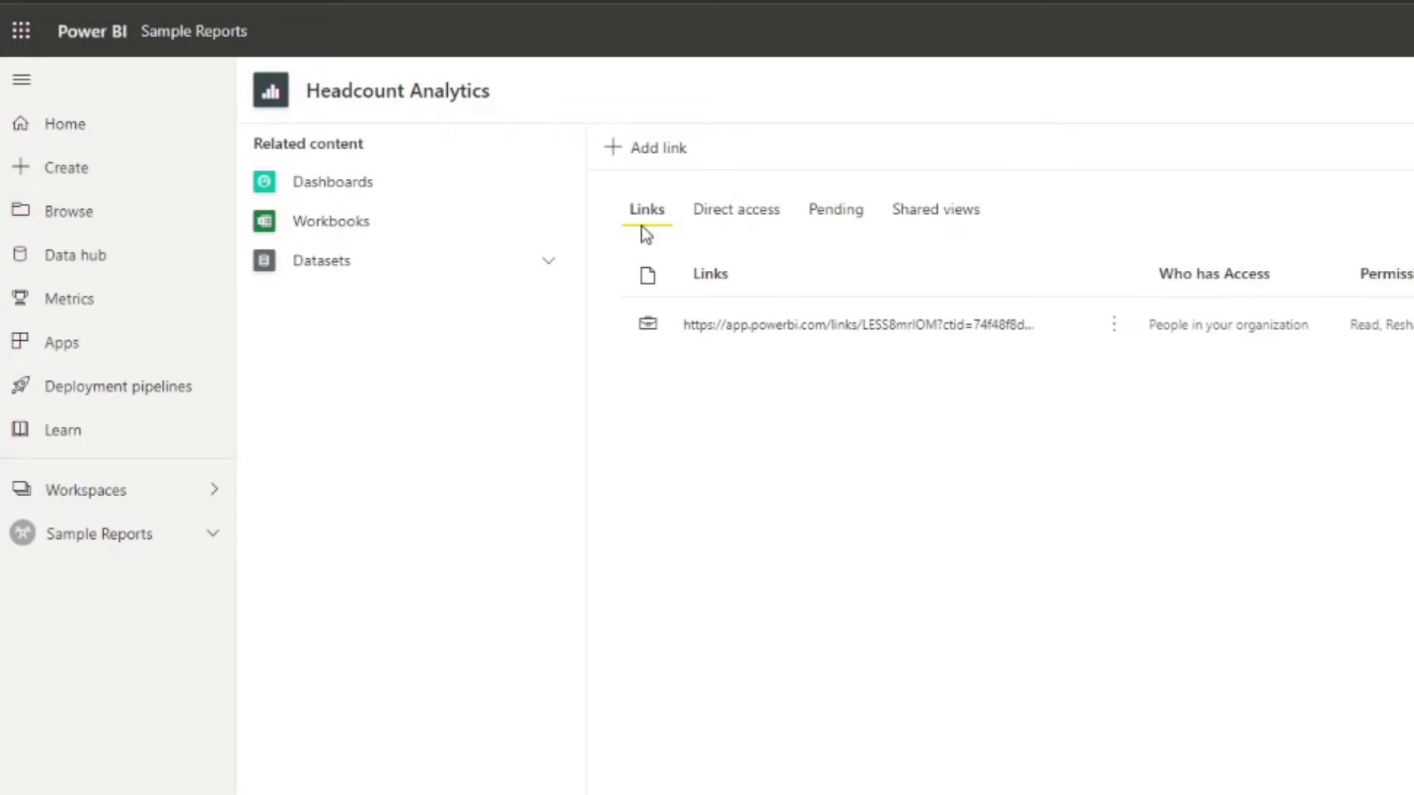
click(710, 215)
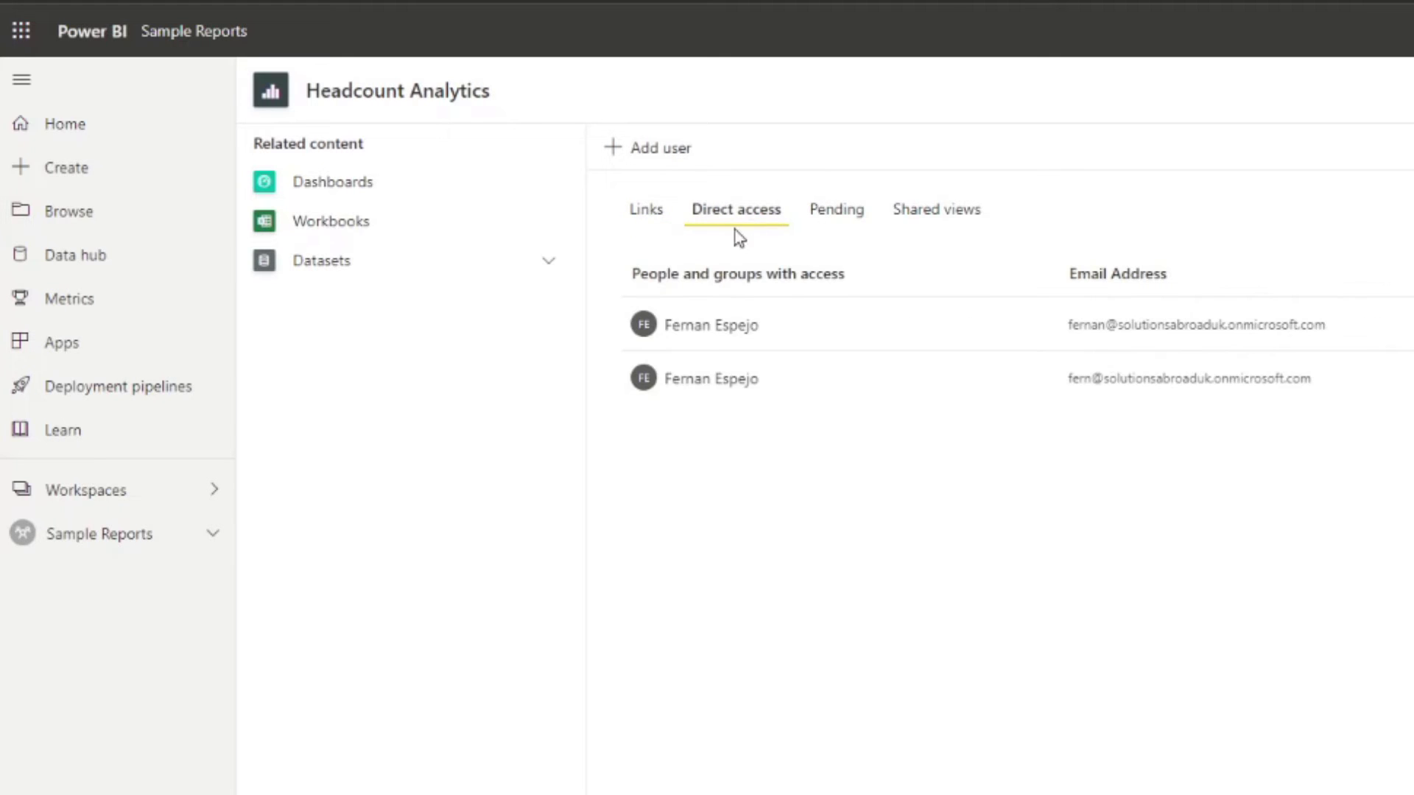
click(827, 222)
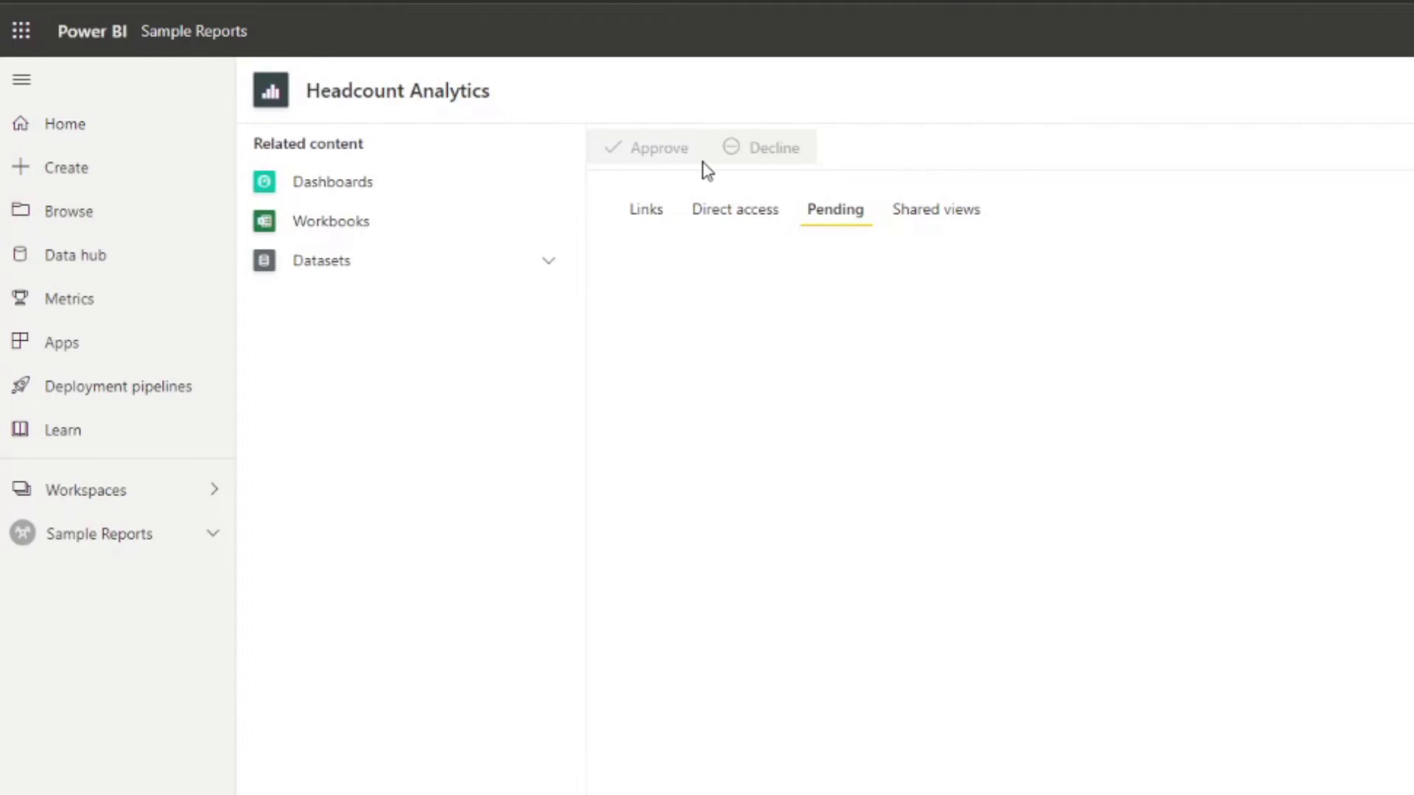
click(941, 220)
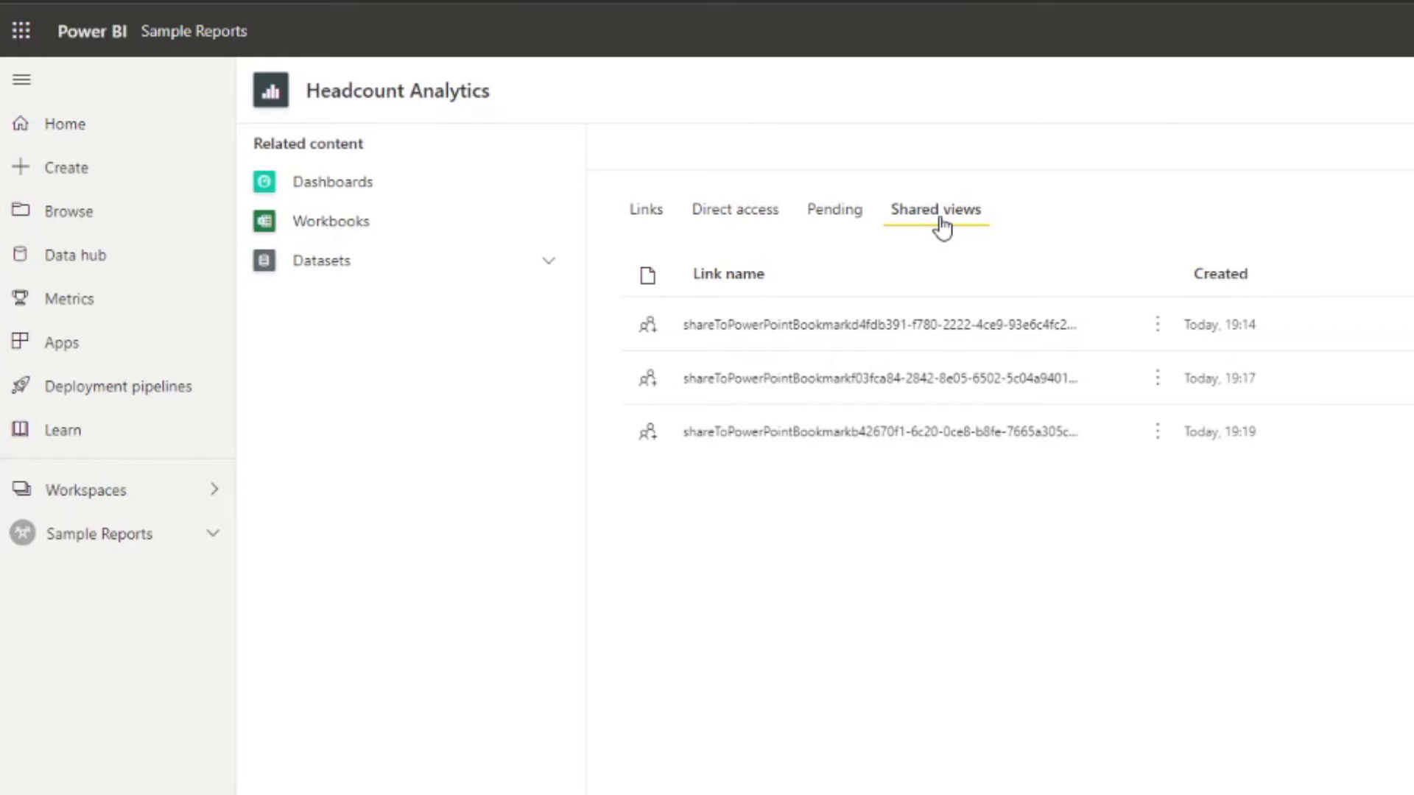
click(70, 538)
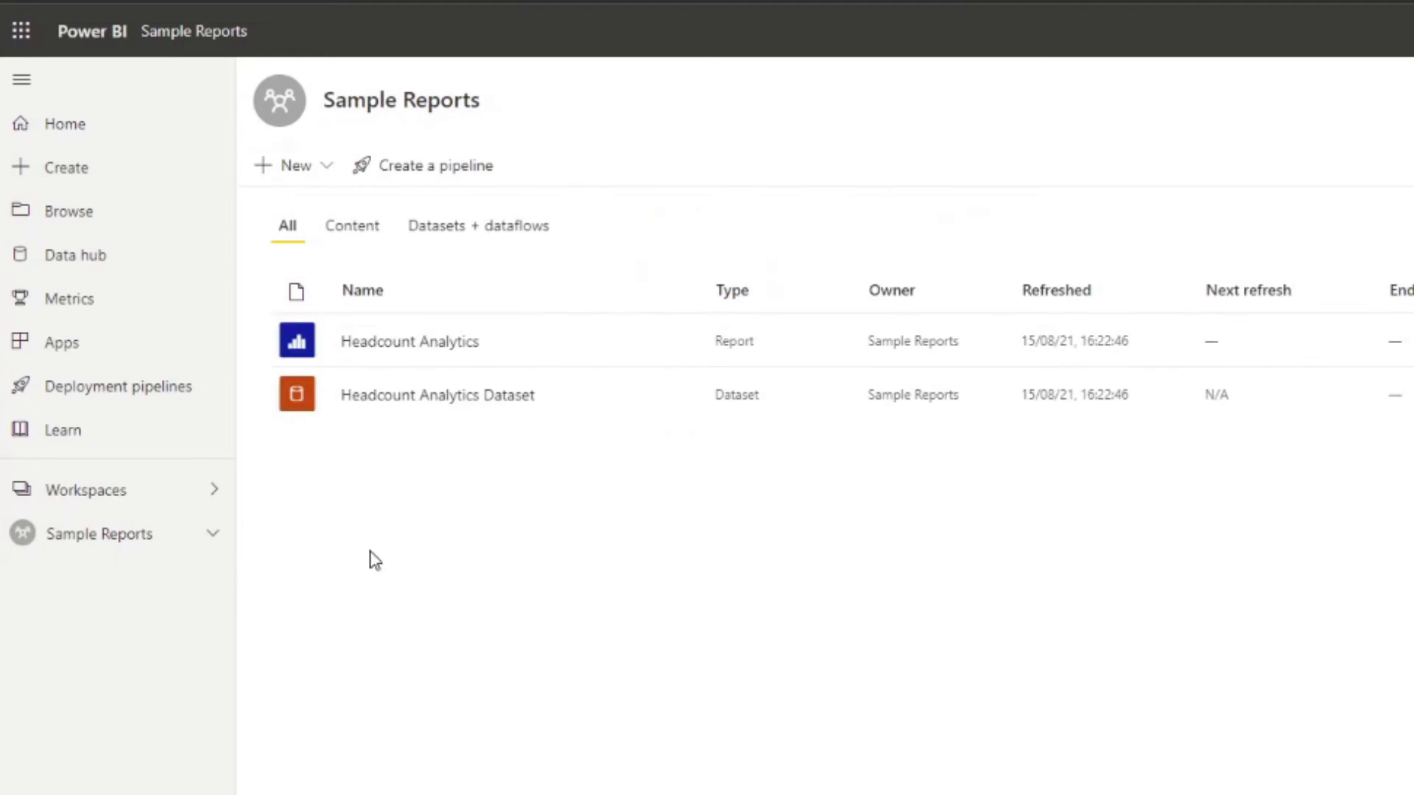
click(410, 343)
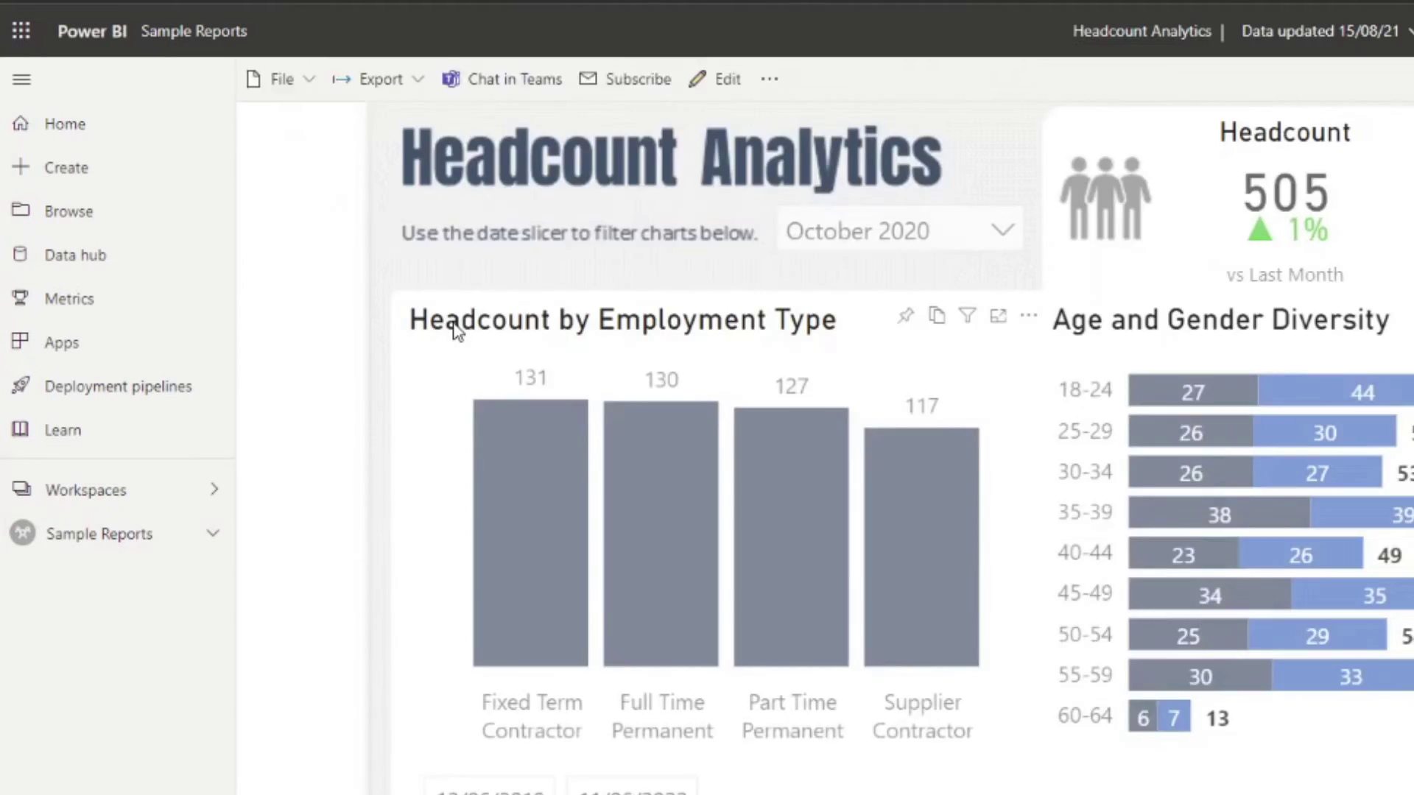
- Filter the report's date slicer to August 2020 and start sharing it by link
click(936, 242)
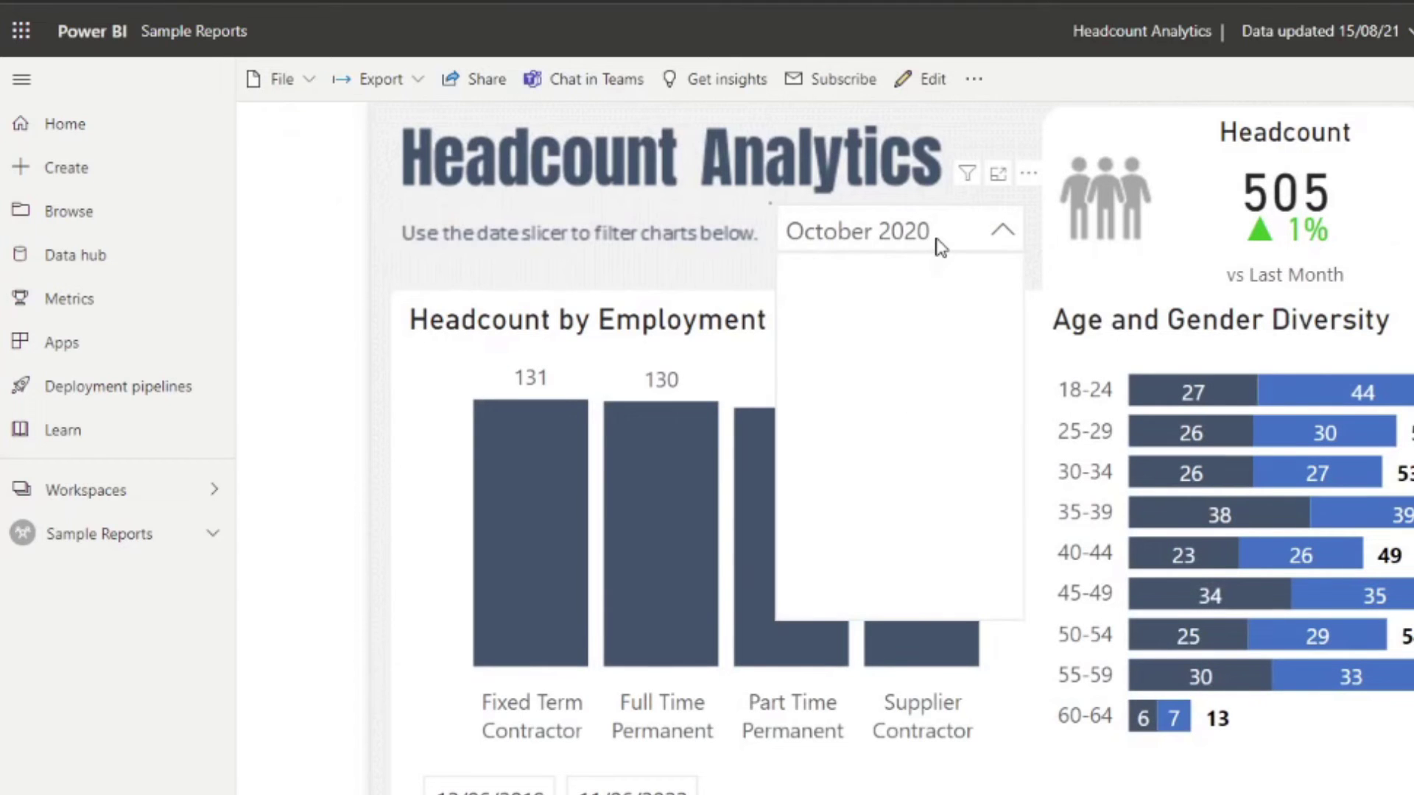
scroll(941, 467, down, 10)
scroll(927, 529, up, 4)
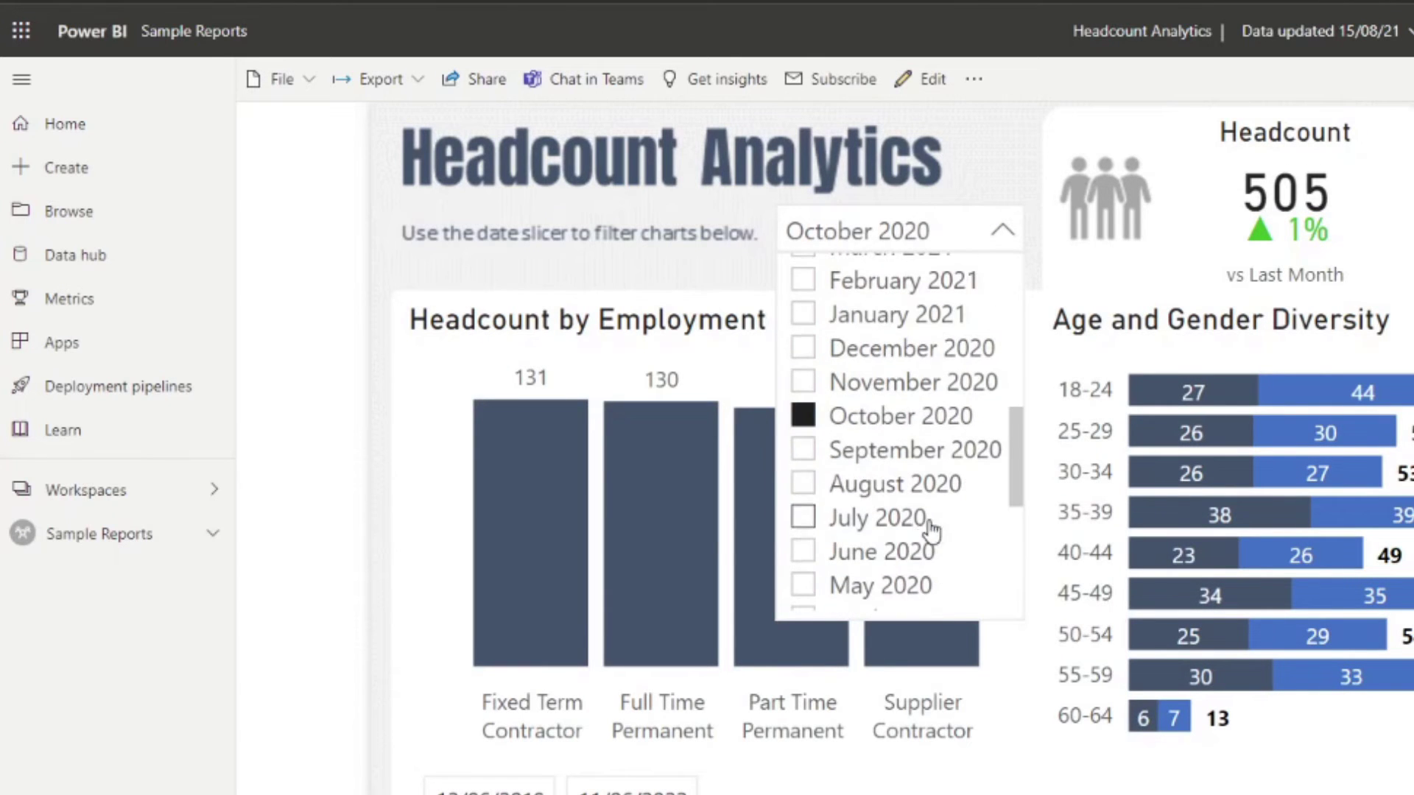
click(900, 491)
click(1009, 142)
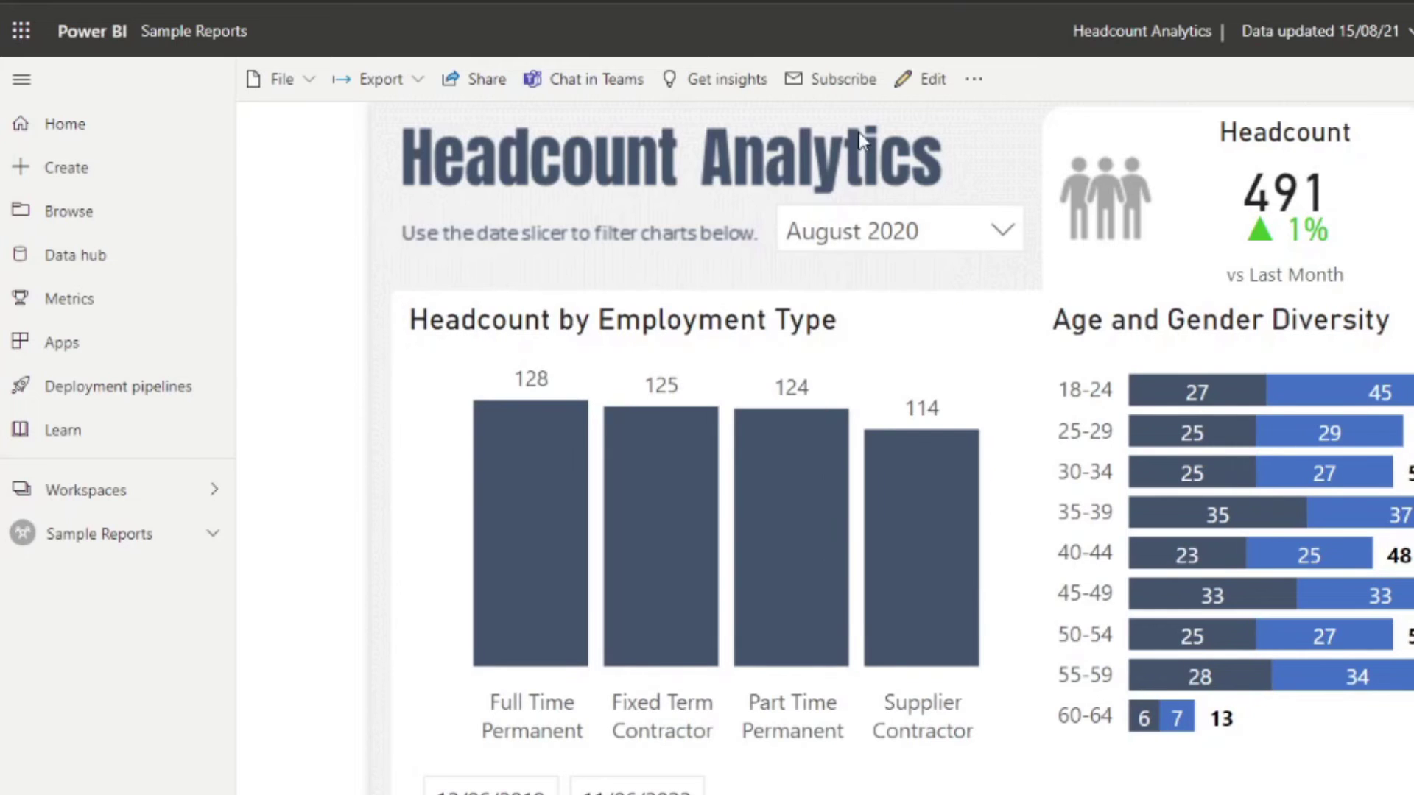
click(474, 82)
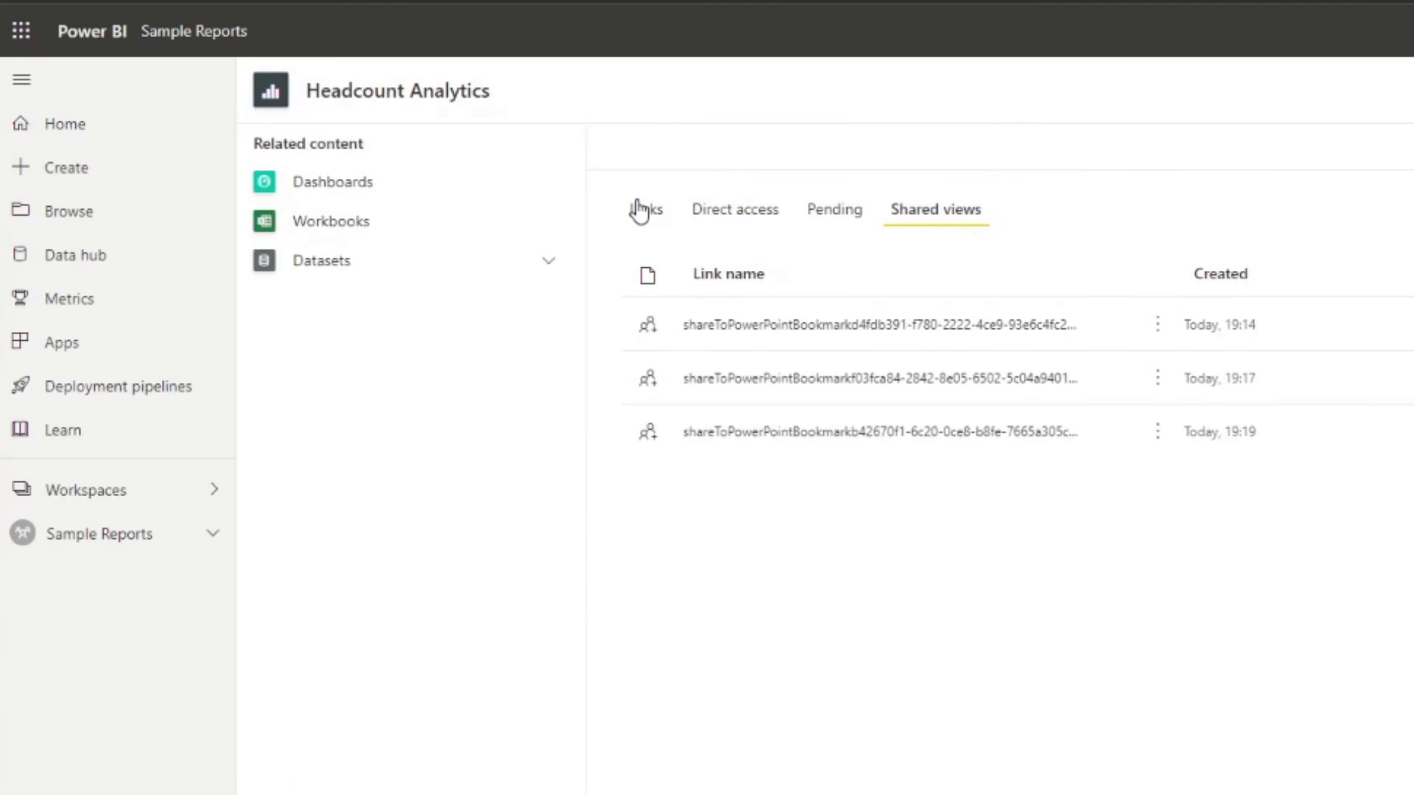
- Open Manage Access for the organization-wide link from the Links tab
click(642, 209)
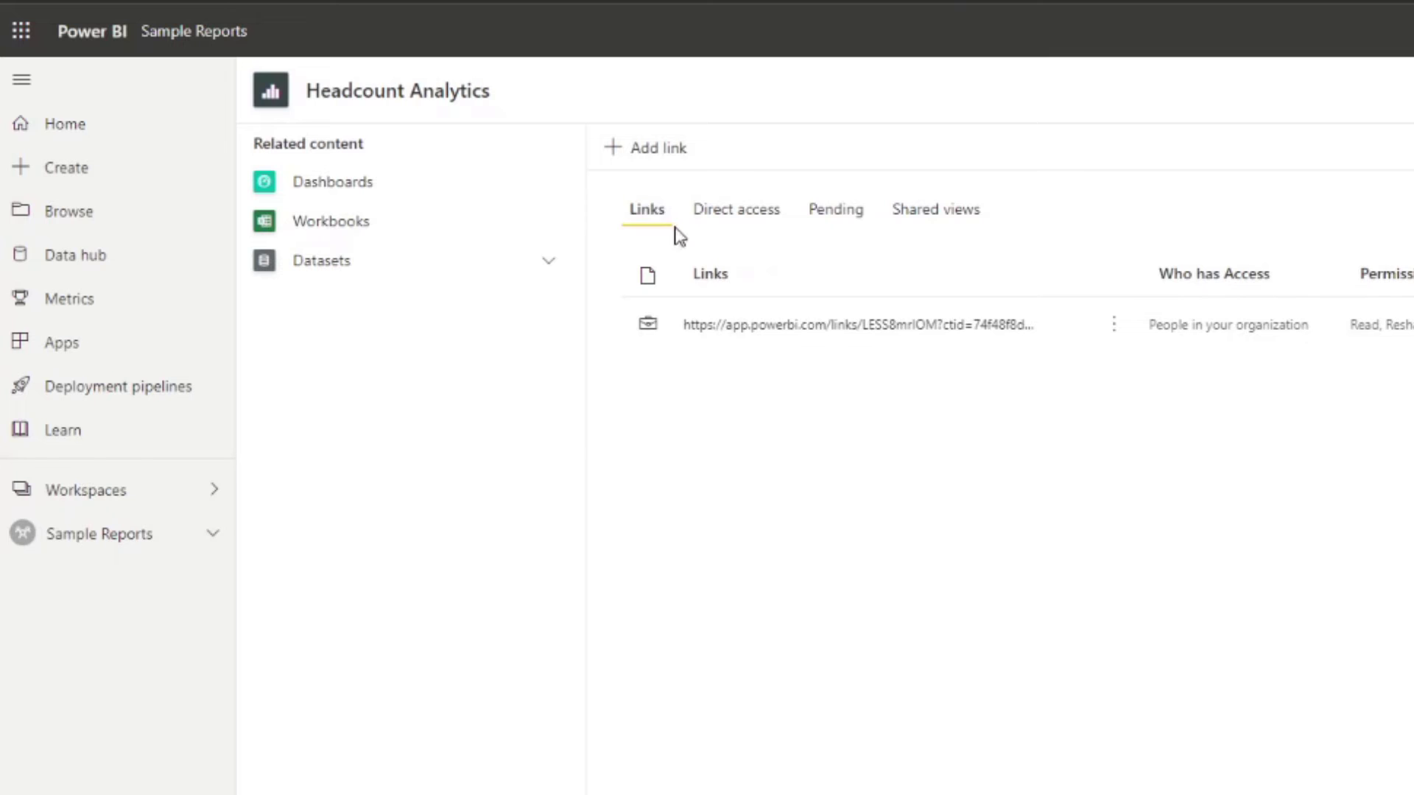
click(1113, 324)
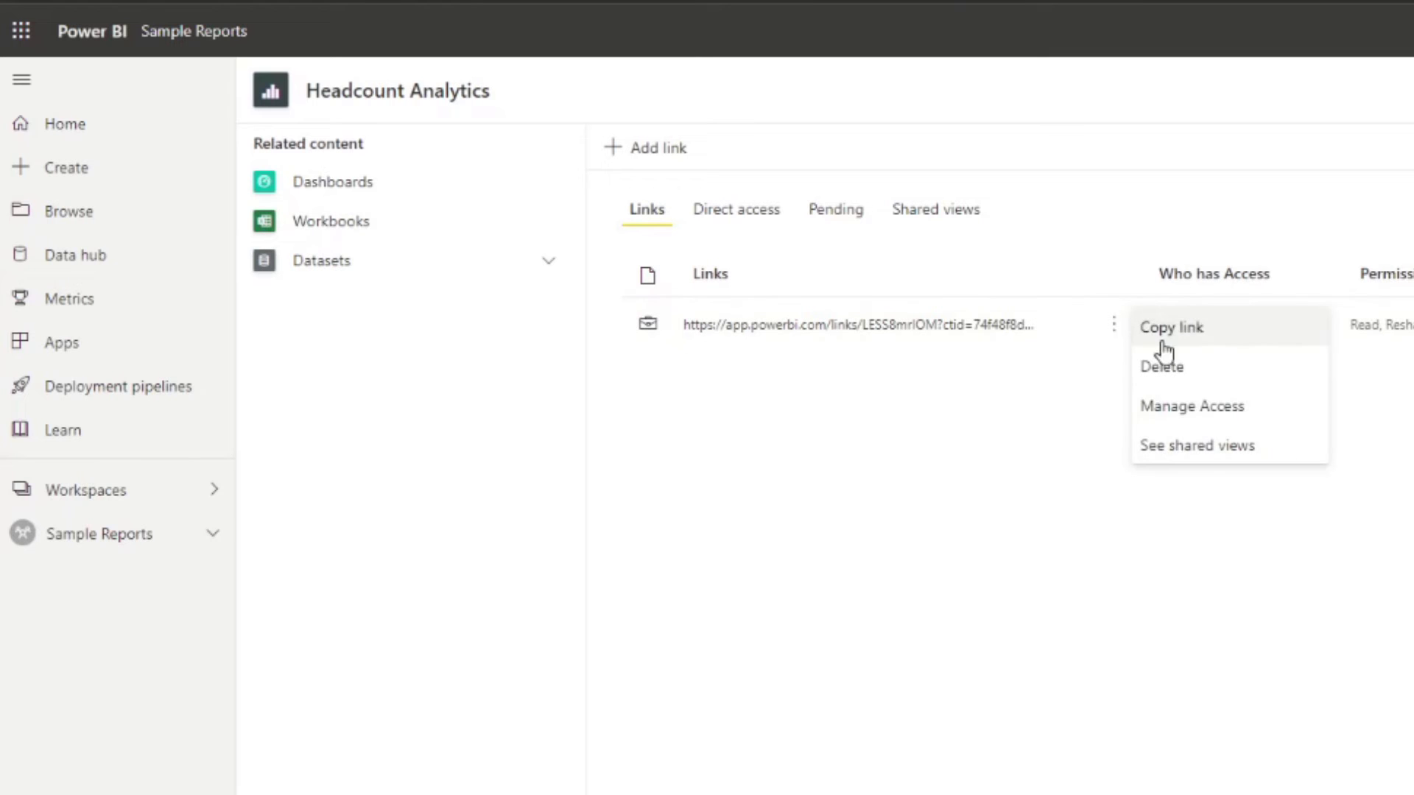
click(1217, 410)
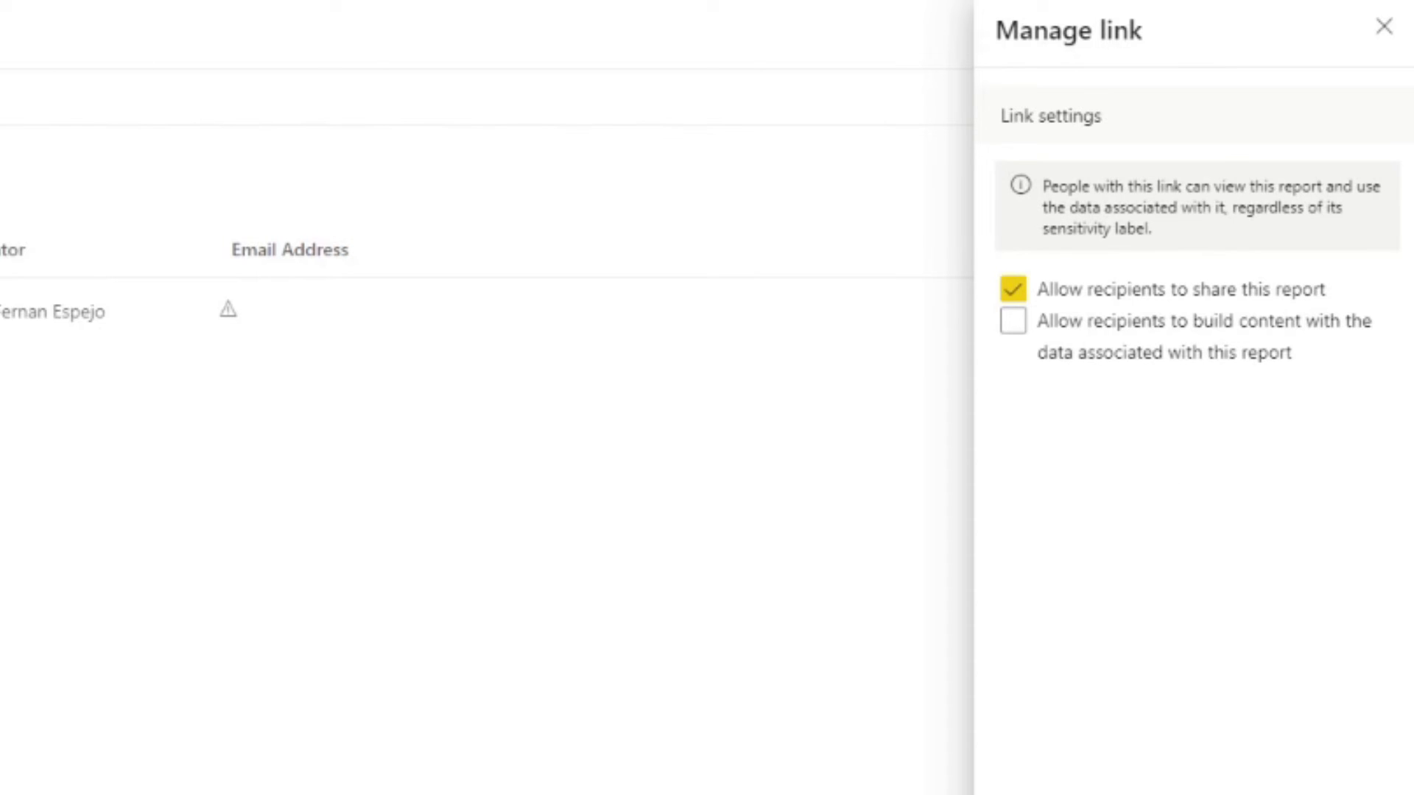
- Close the link panel and go Home > Get data > Published datasets
click(39, 380)
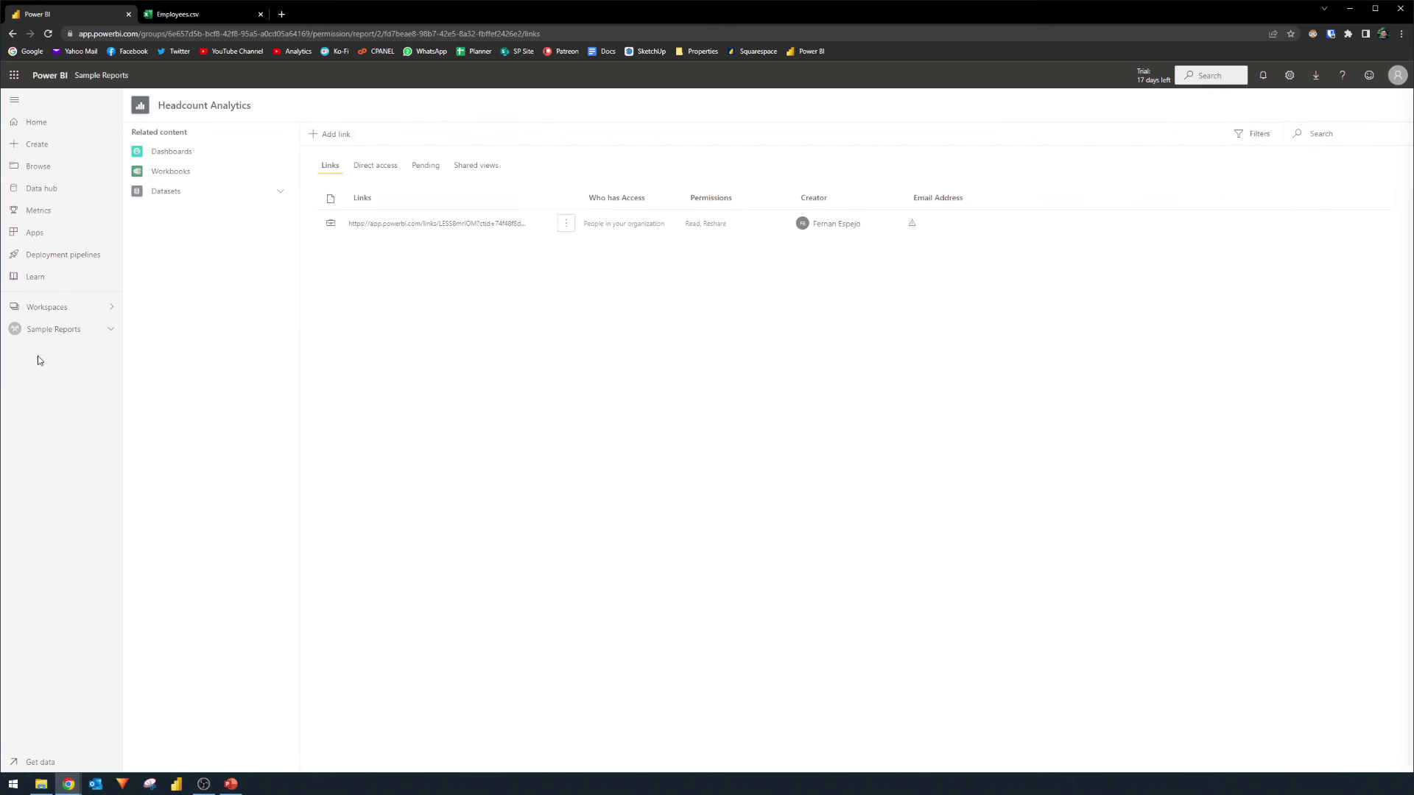
click(41, 124)
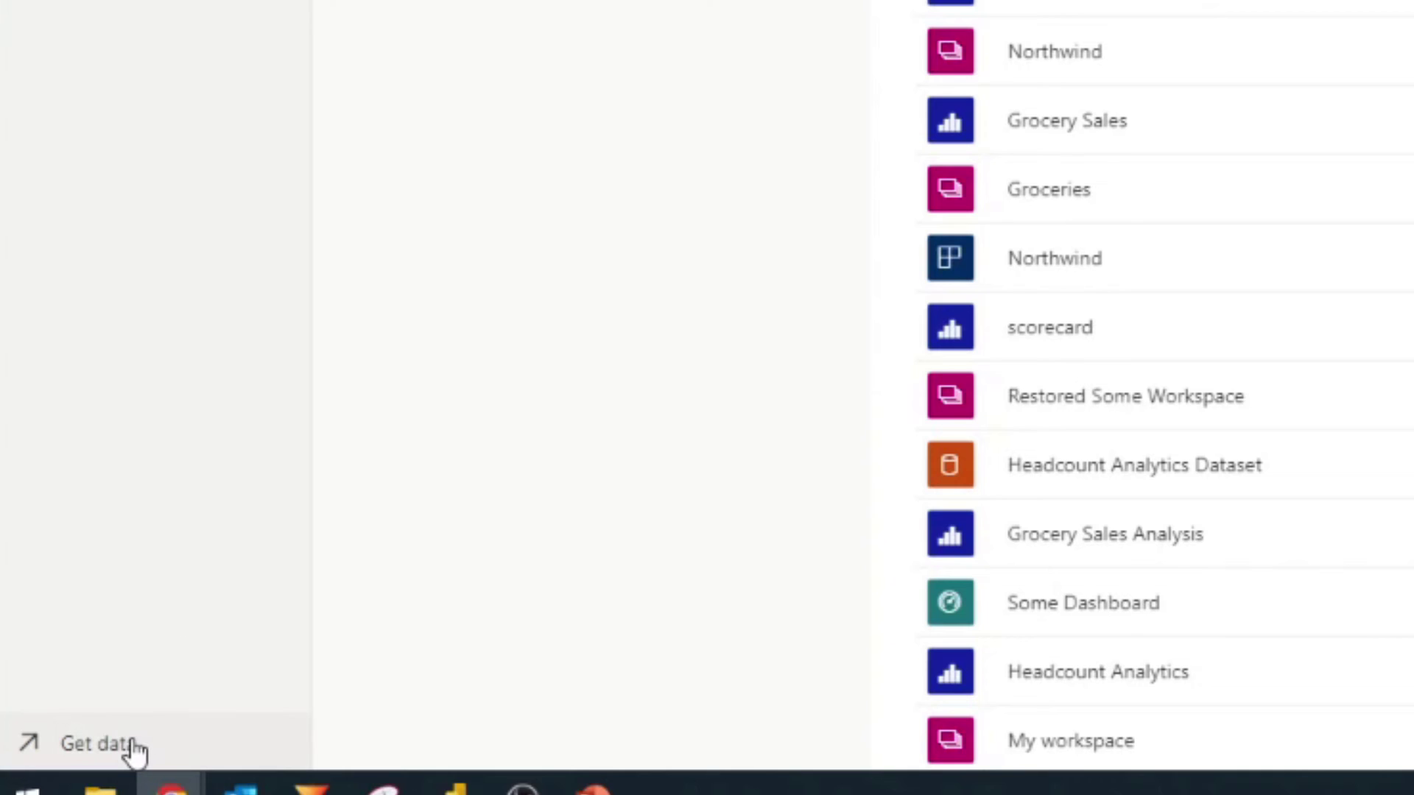
click(95, 744)
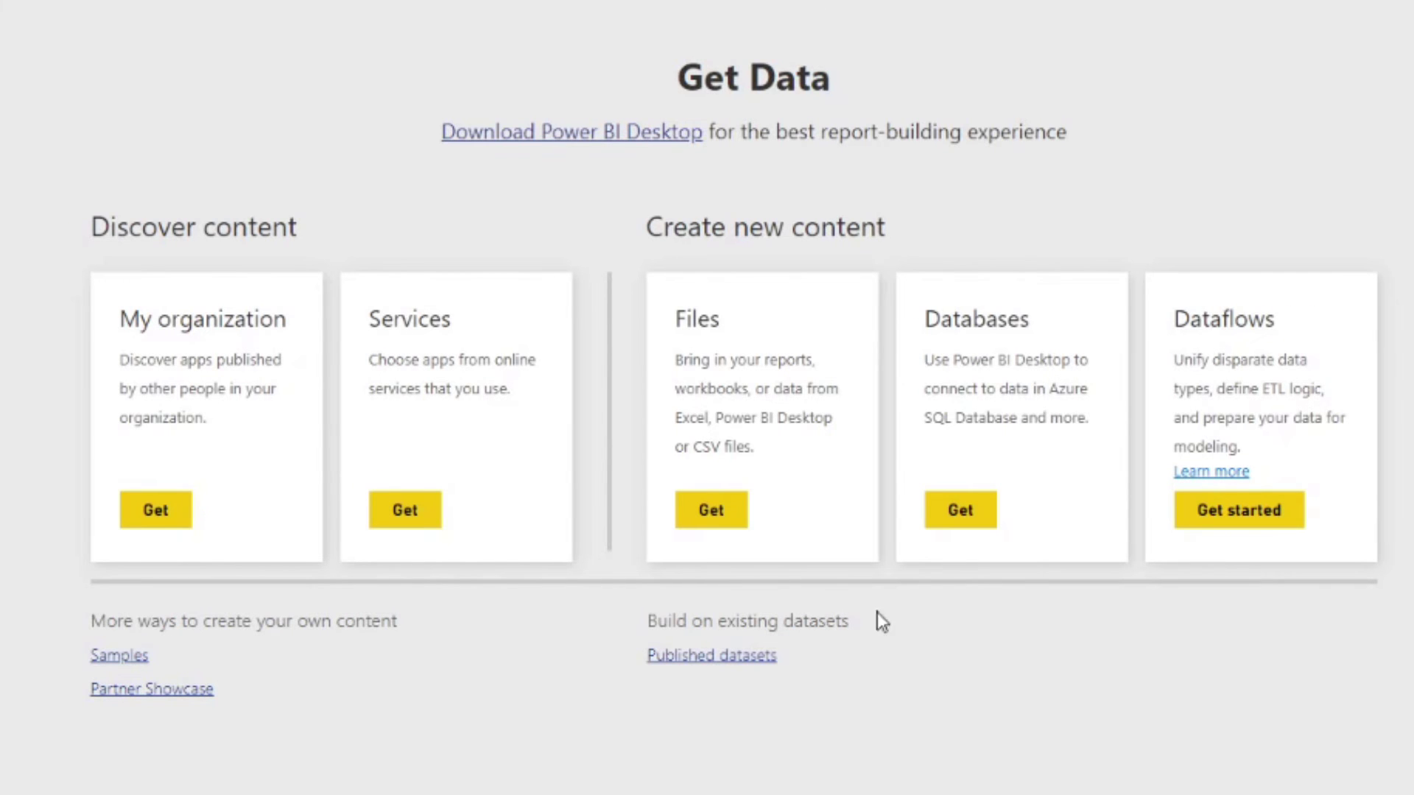
click(724, 662)
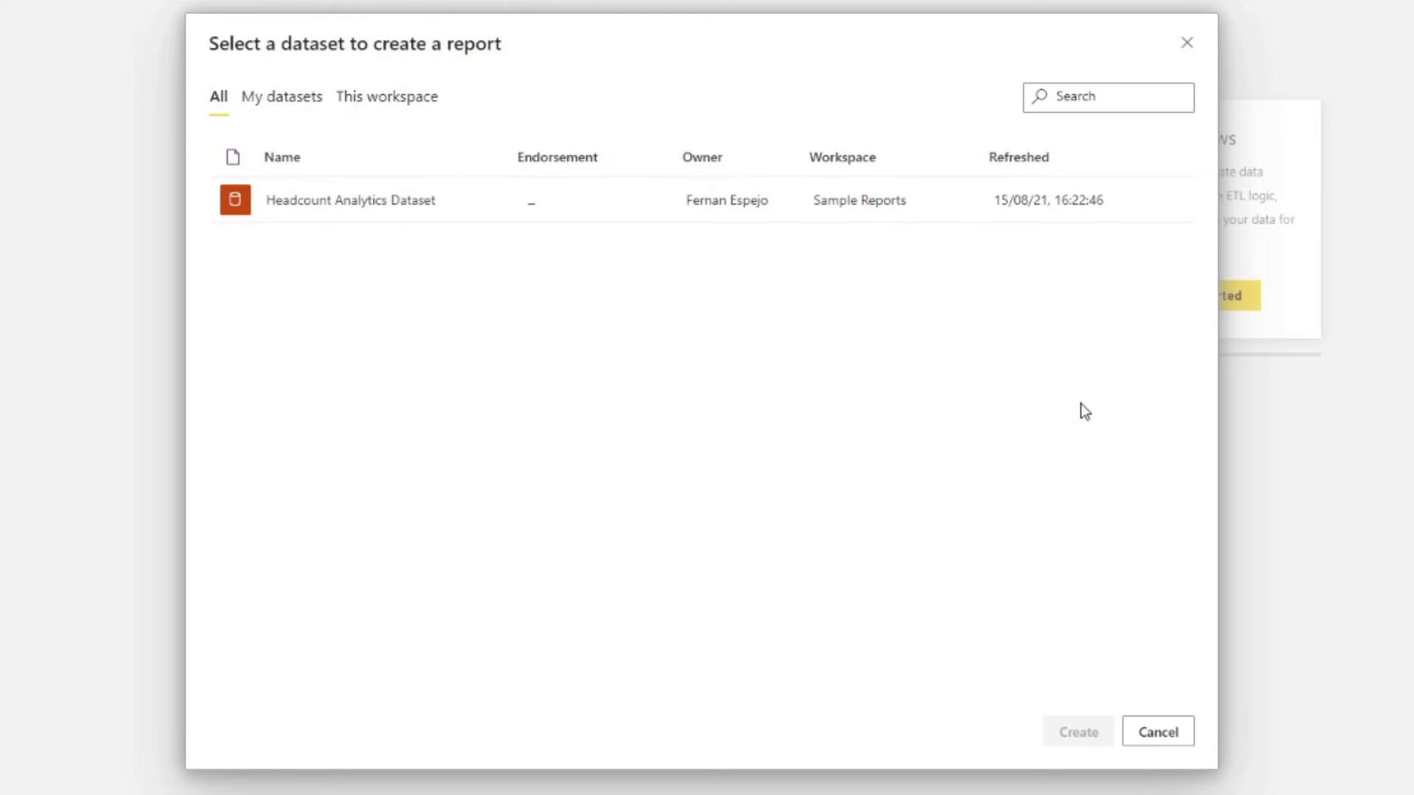
- Build a new report from Headcount Analytics Dataset with a column chart of Age by Department
click(410, 209)
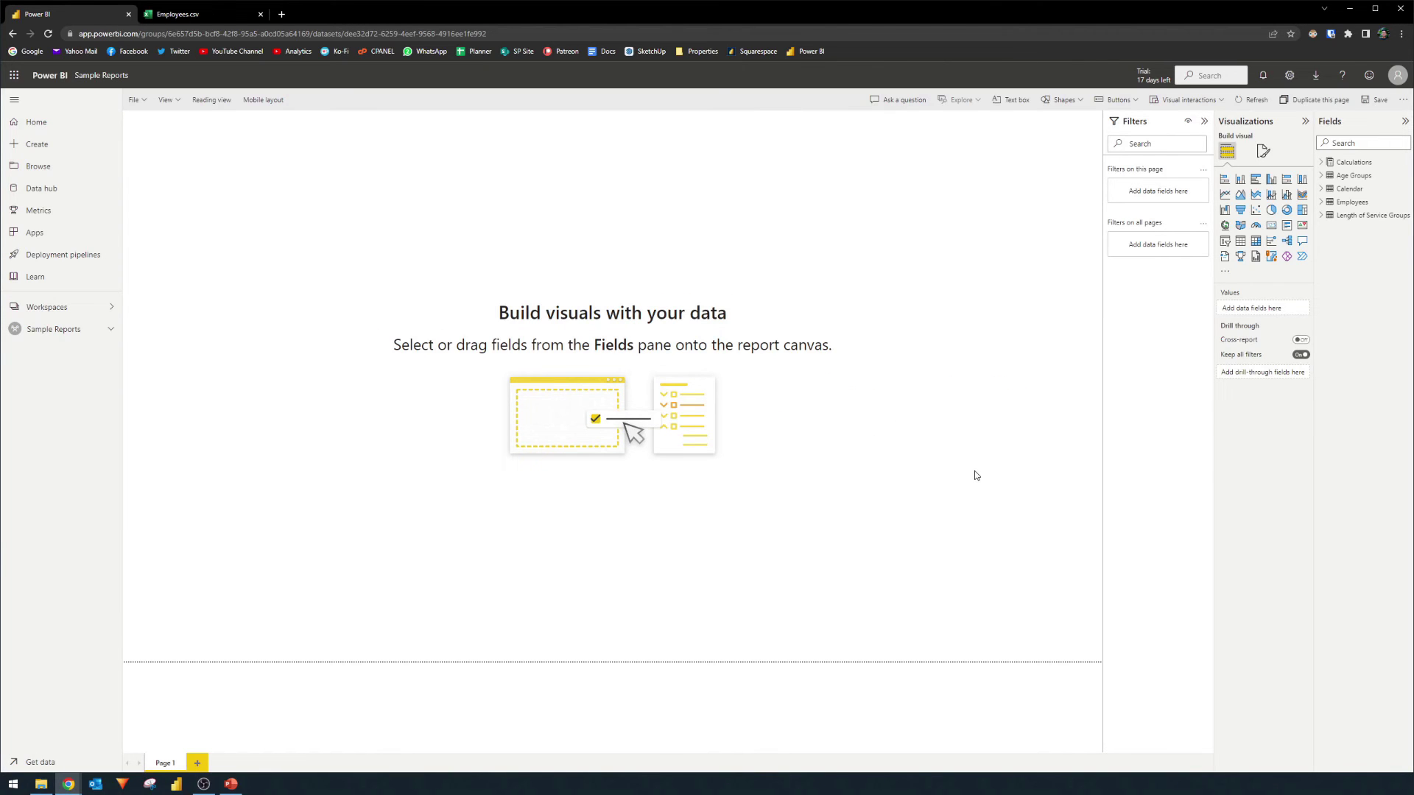
click(1323, 176)
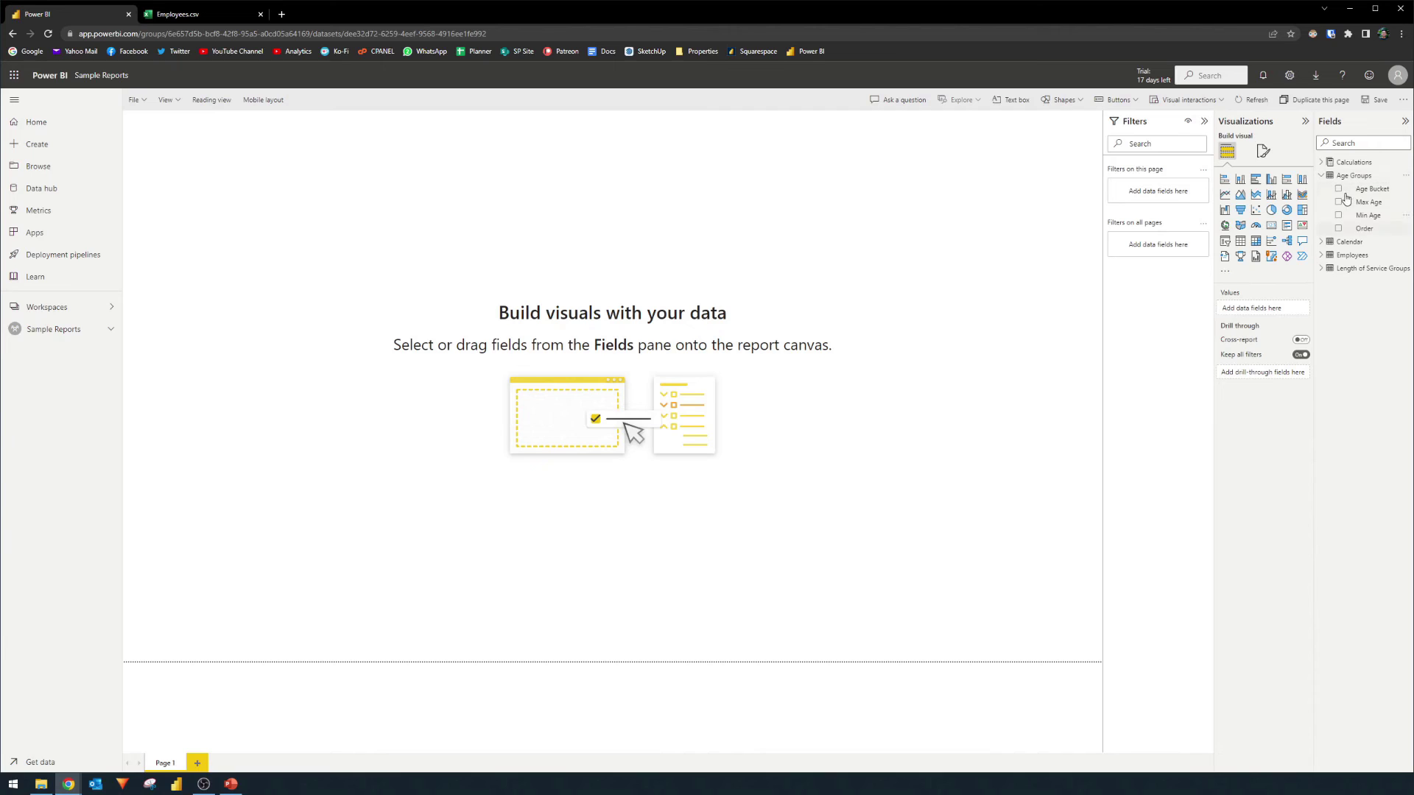
click(1322, 254)
click(1321, 414)
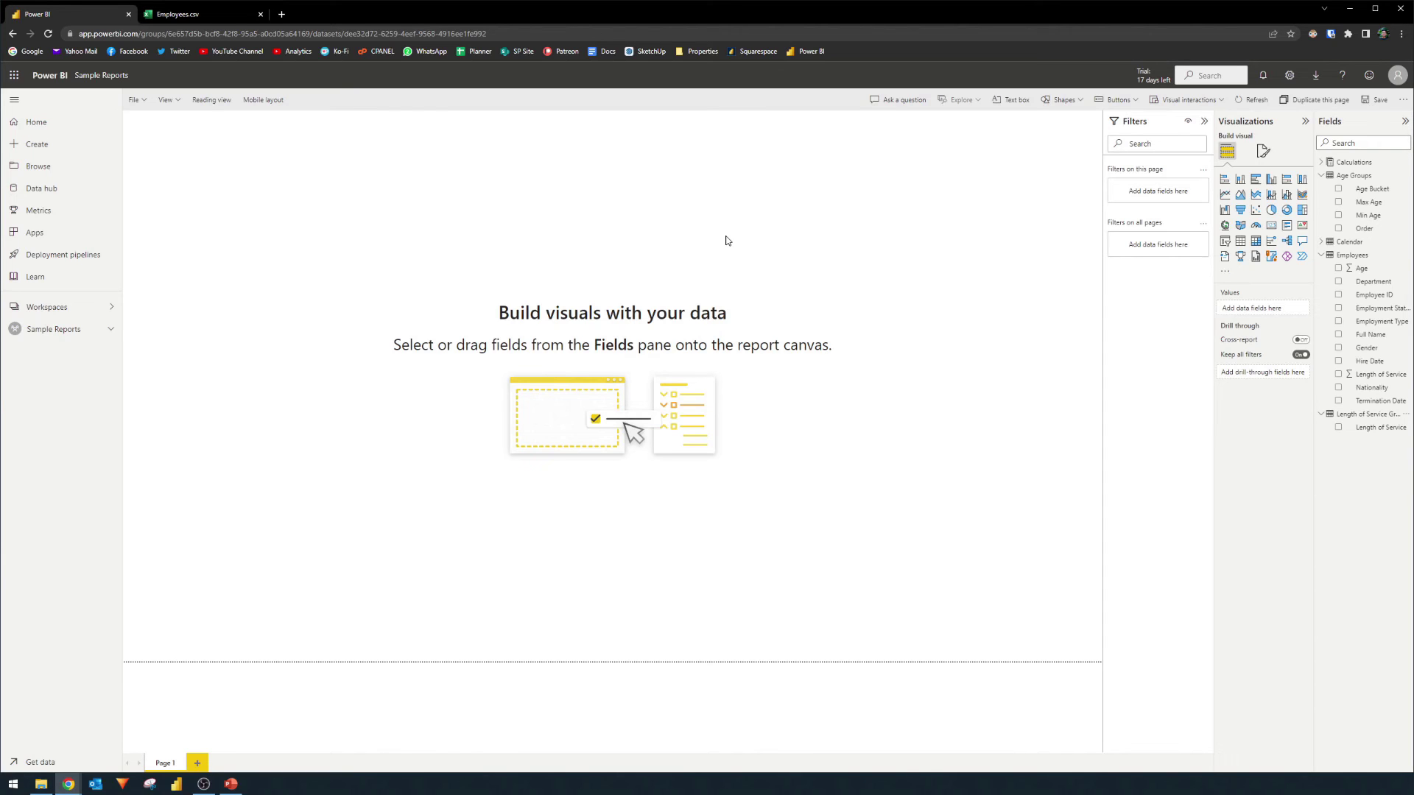
click(1361, 268)
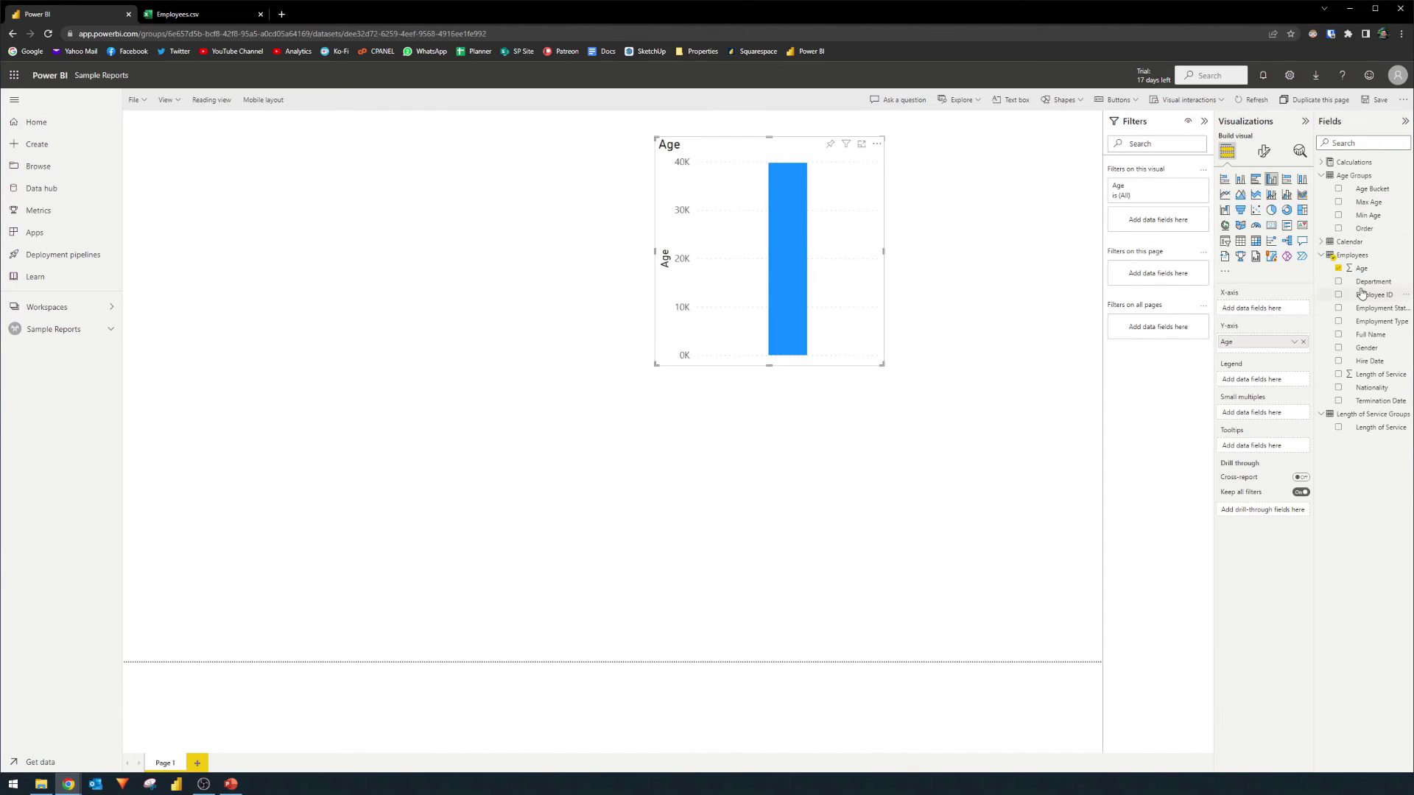
drag(1364, 282, 854, 324)
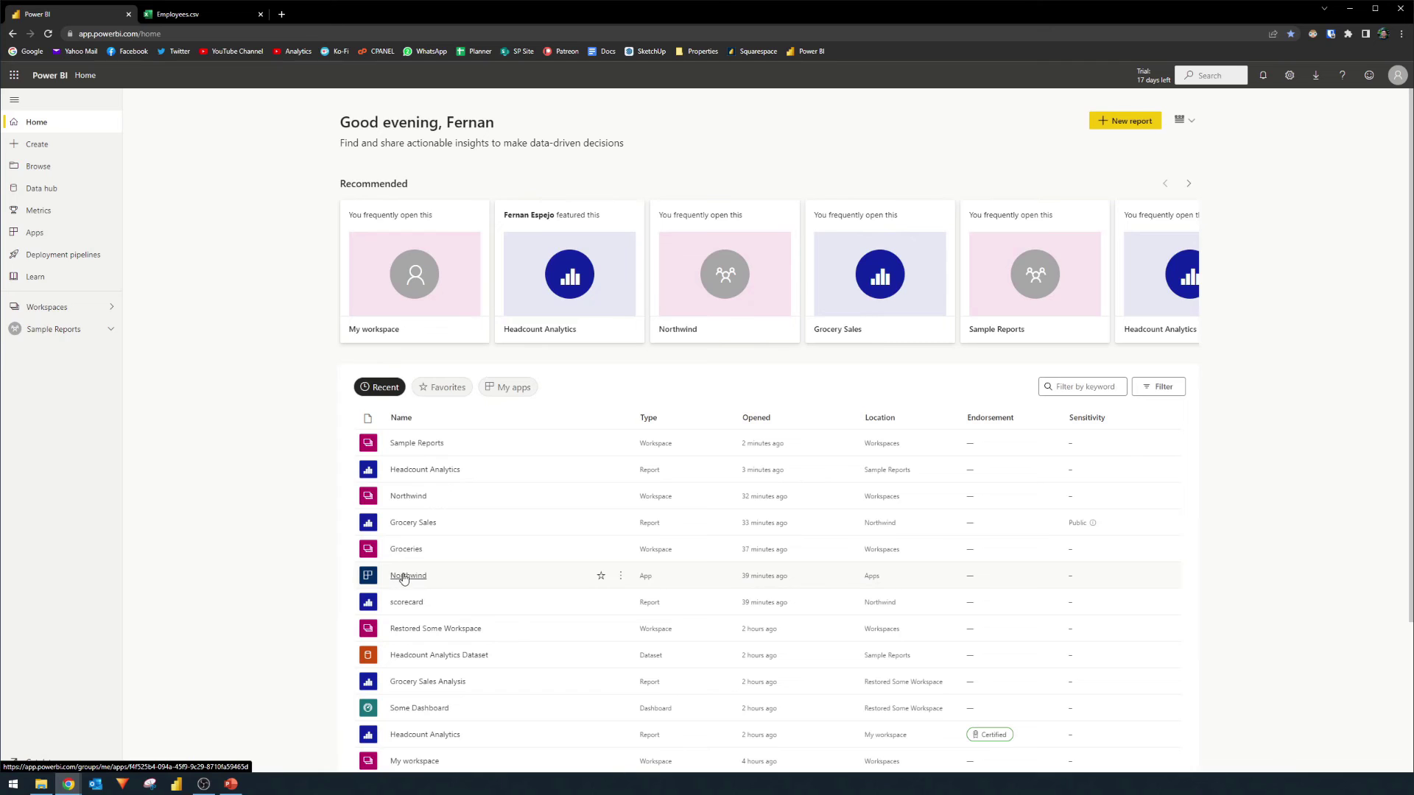
click(407, 576)
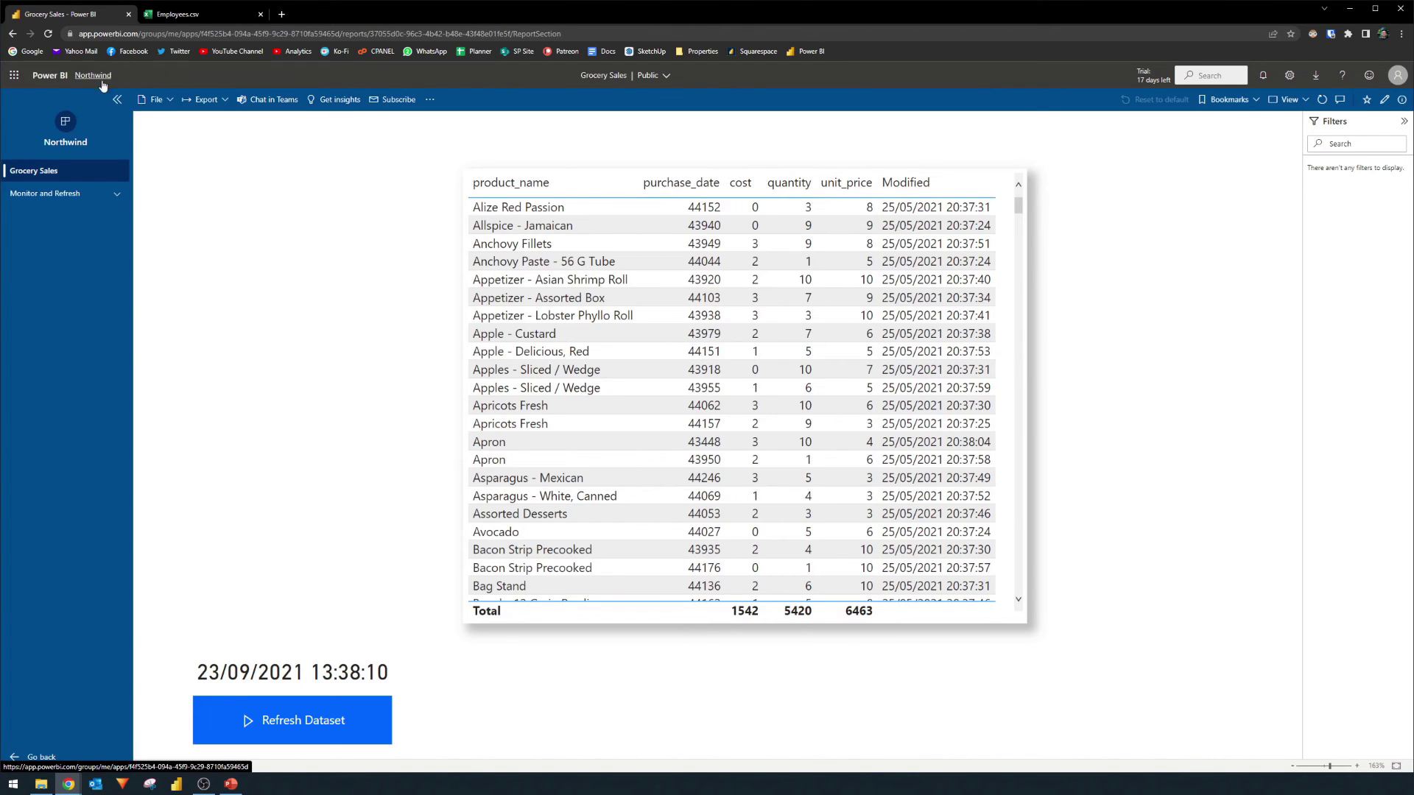
click(62, 79)
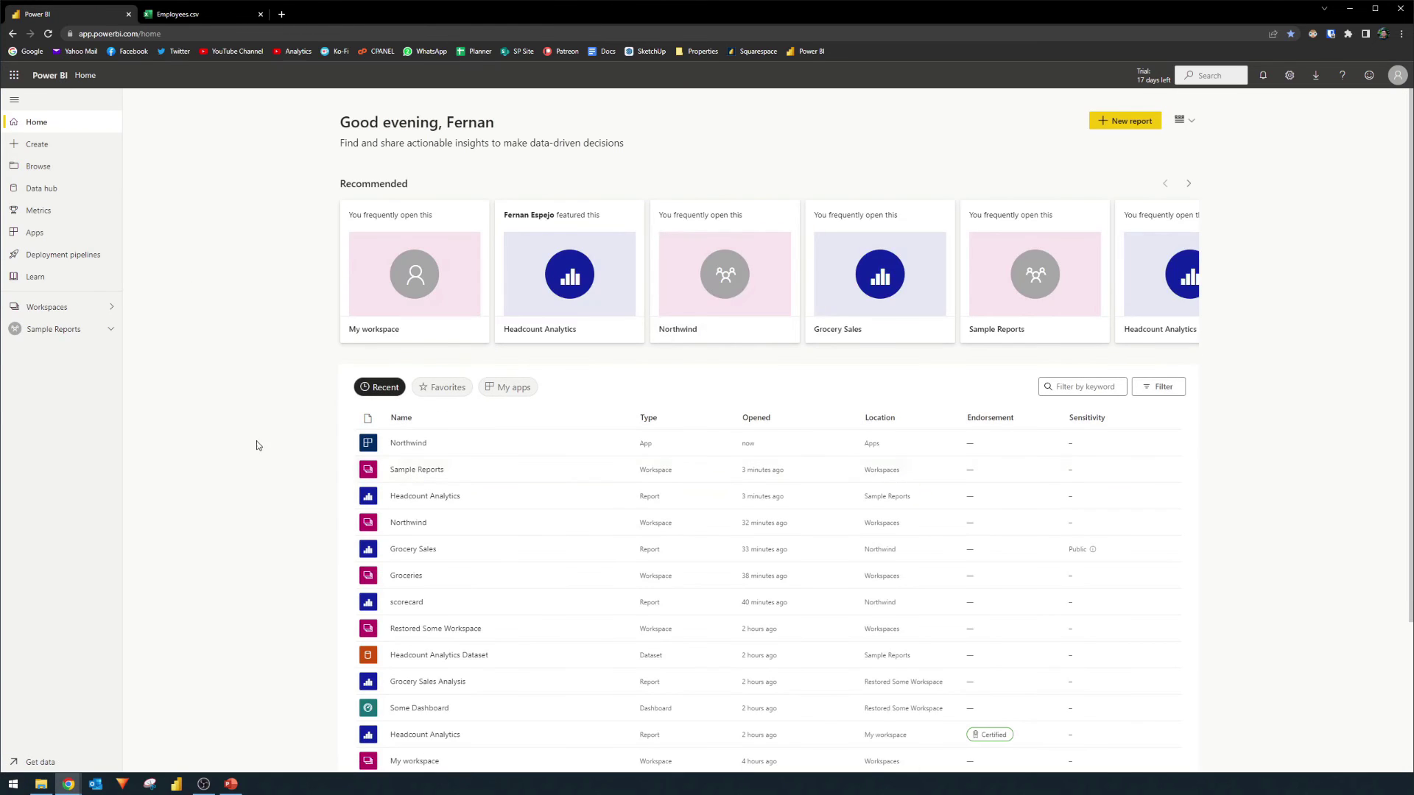
- Start updating the Northwind workspace app and review its access and dataset permission settings
click(73, 309)
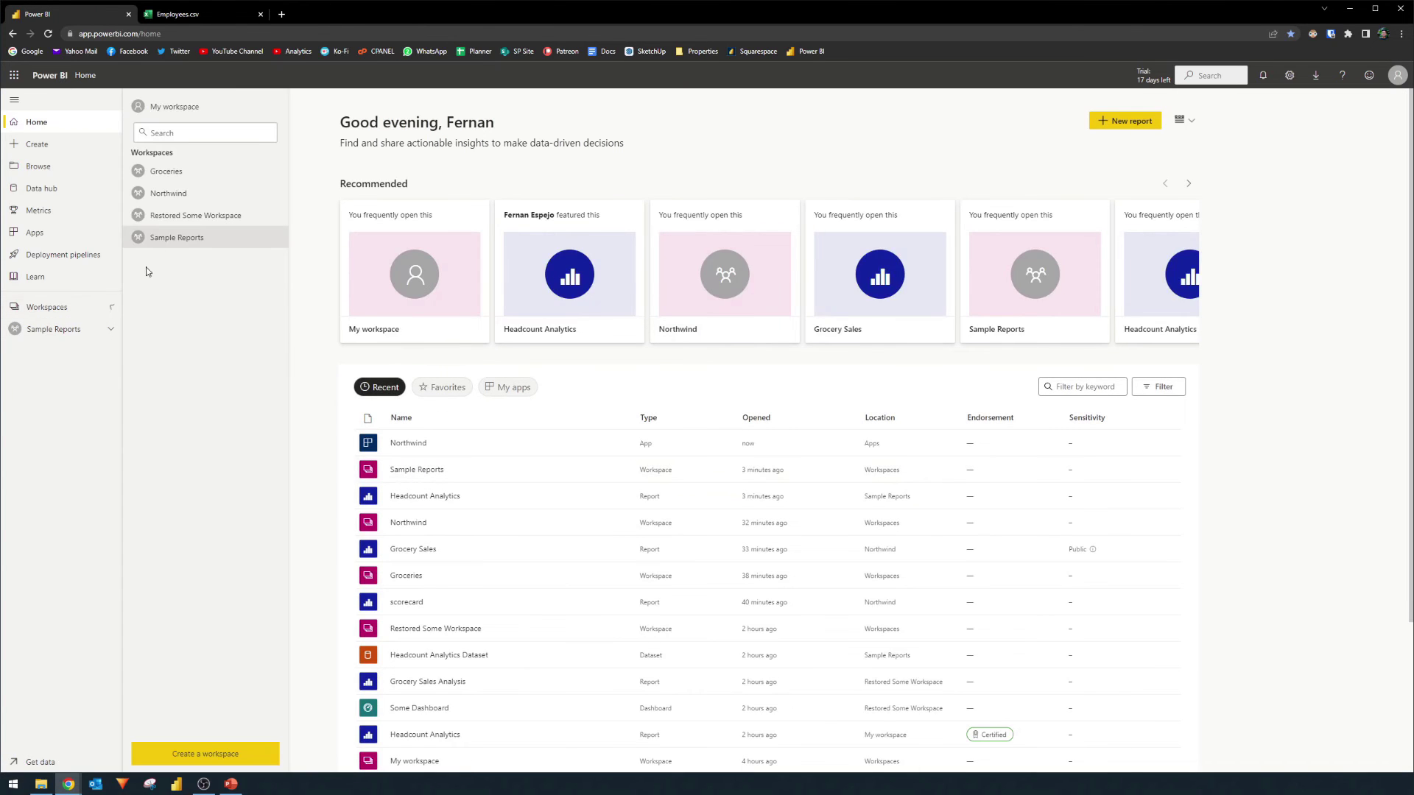
click(176, 192)
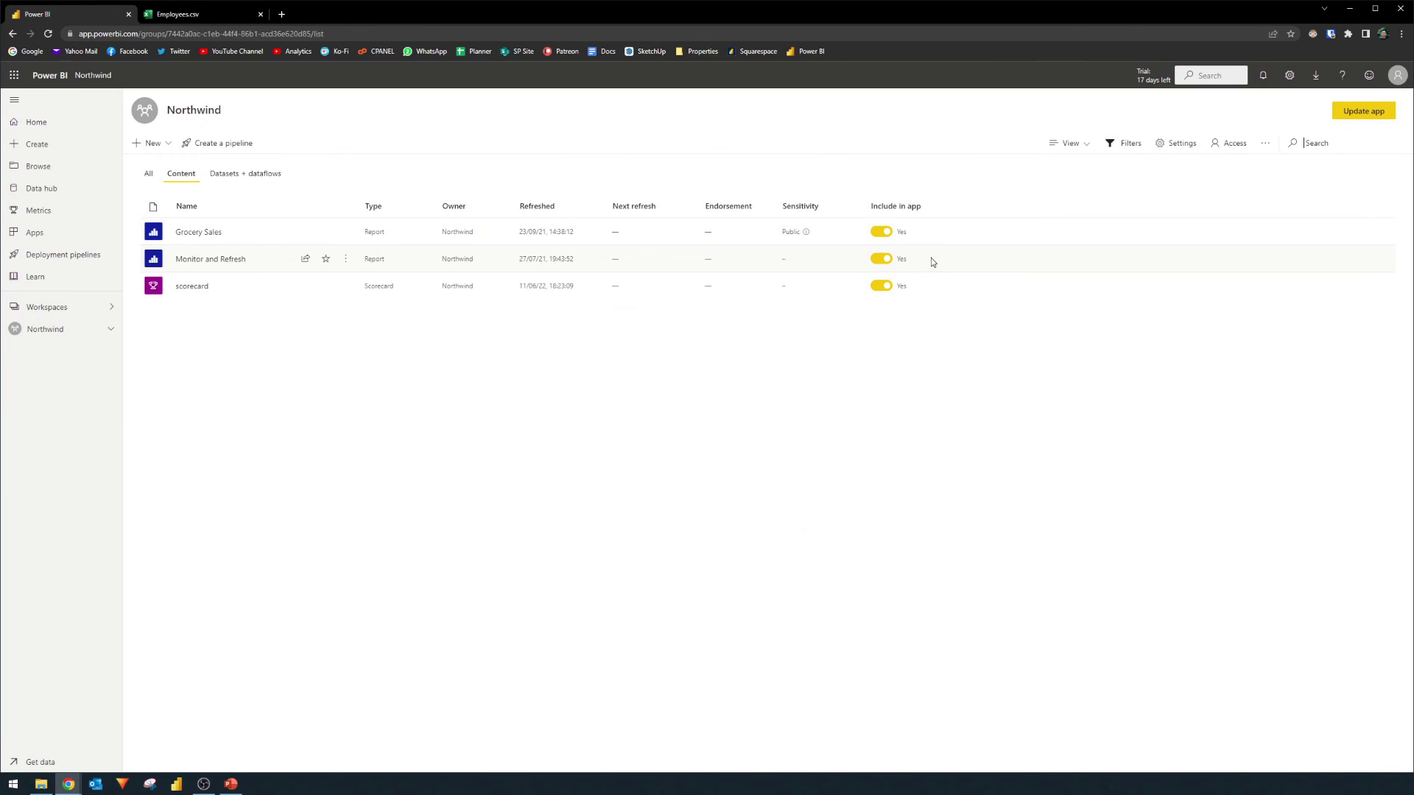
click(1374, 116)
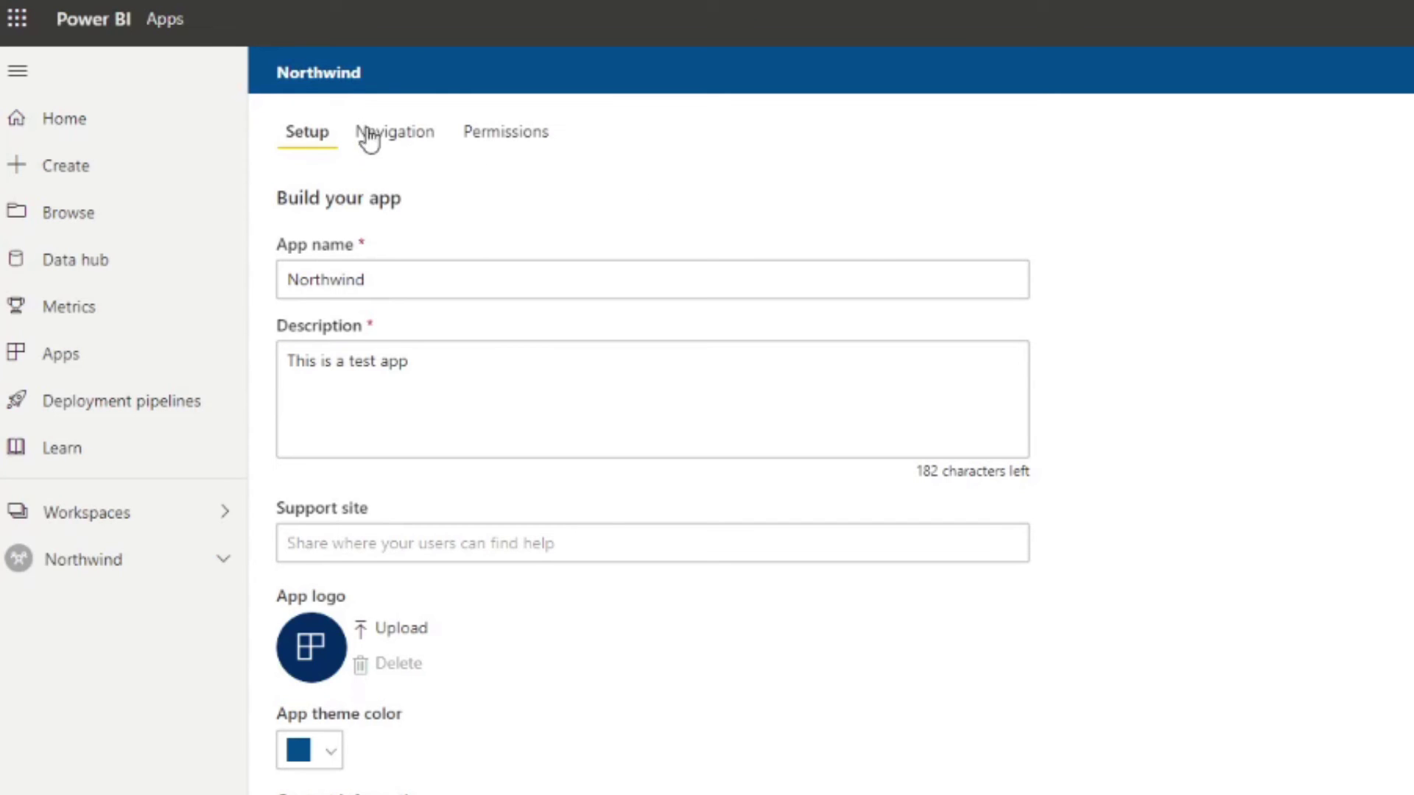
click(543, 138)
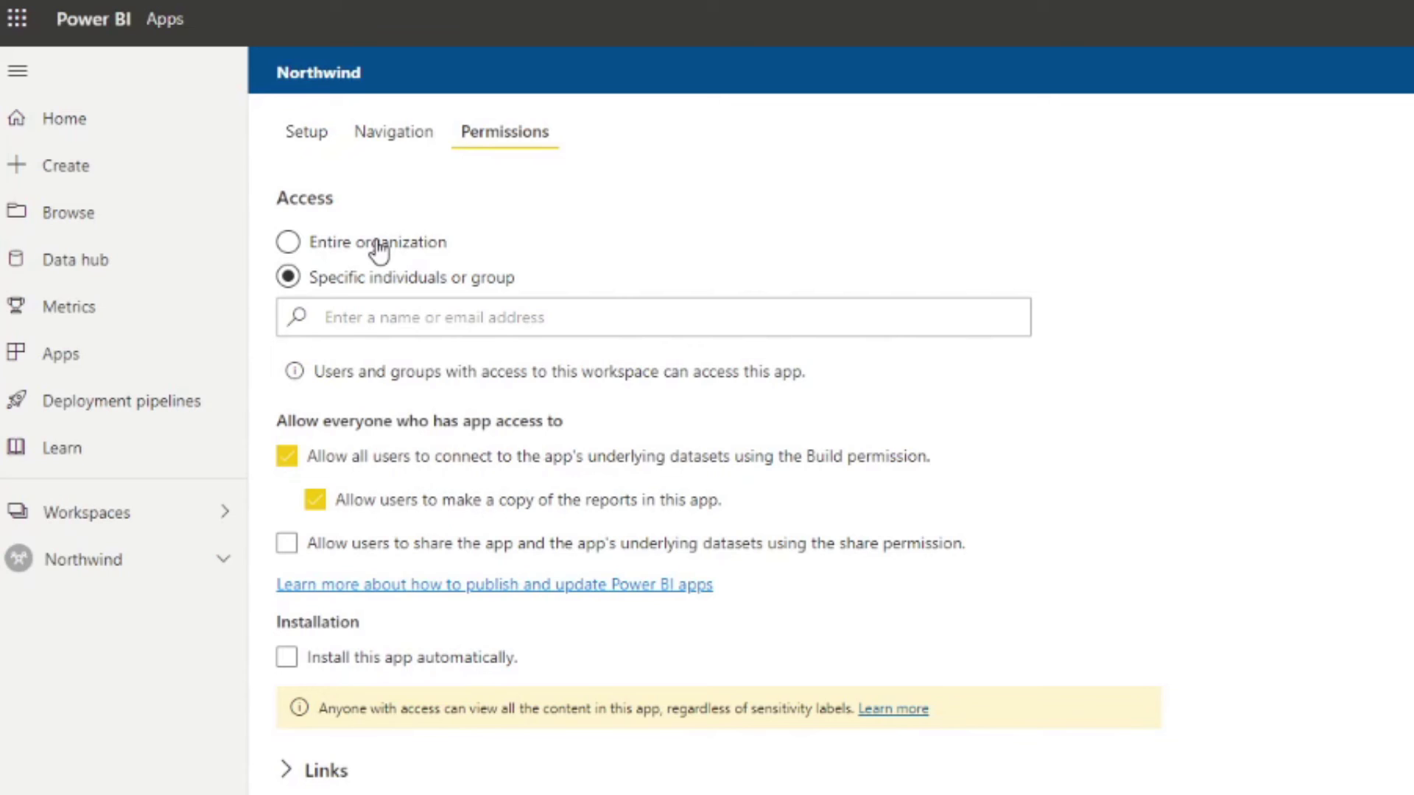
mouse_move(411, 469)
mouse_move(621, 460)
mouse_move(380, 559)
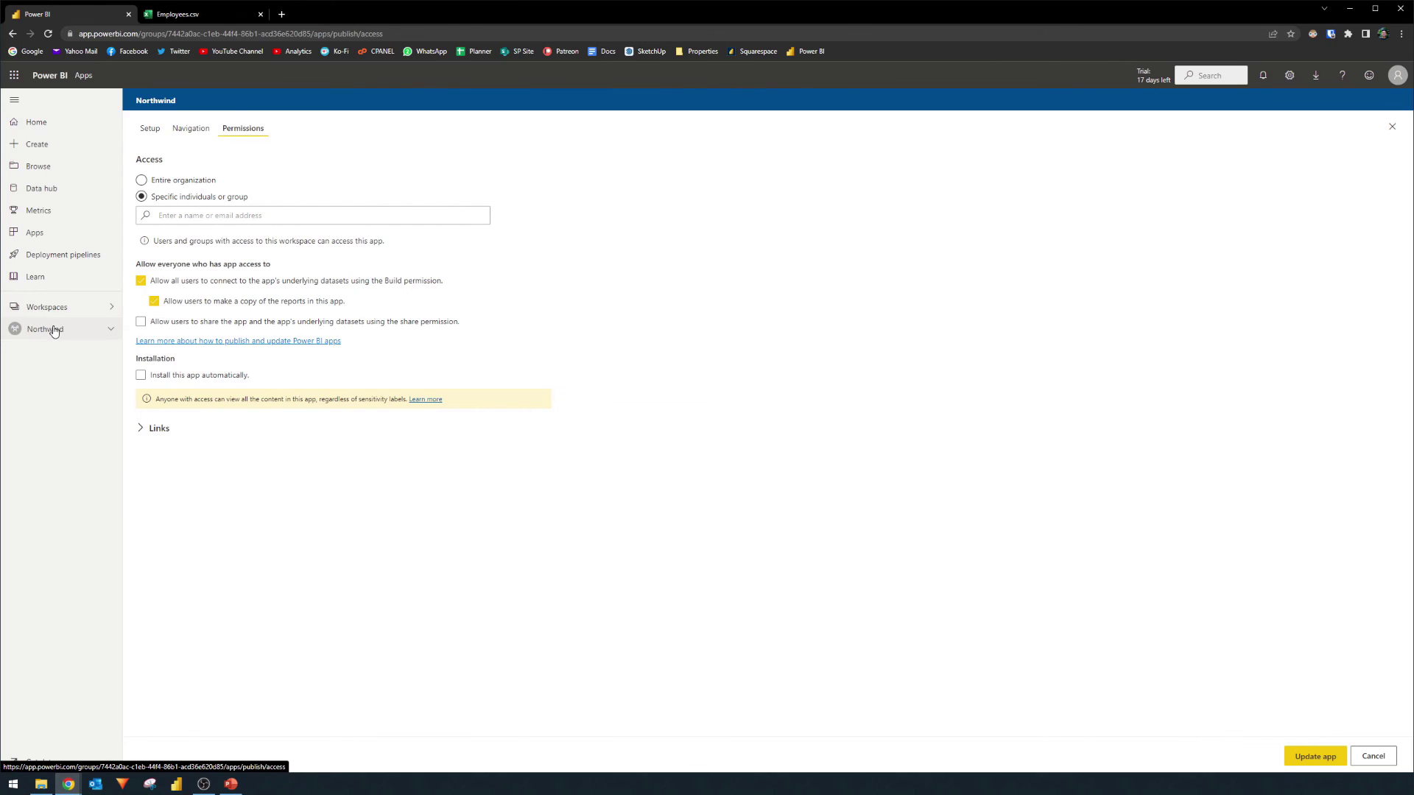
- Open the Northwind workspace's Access pane and view the roles available for new users
click(54, 331)
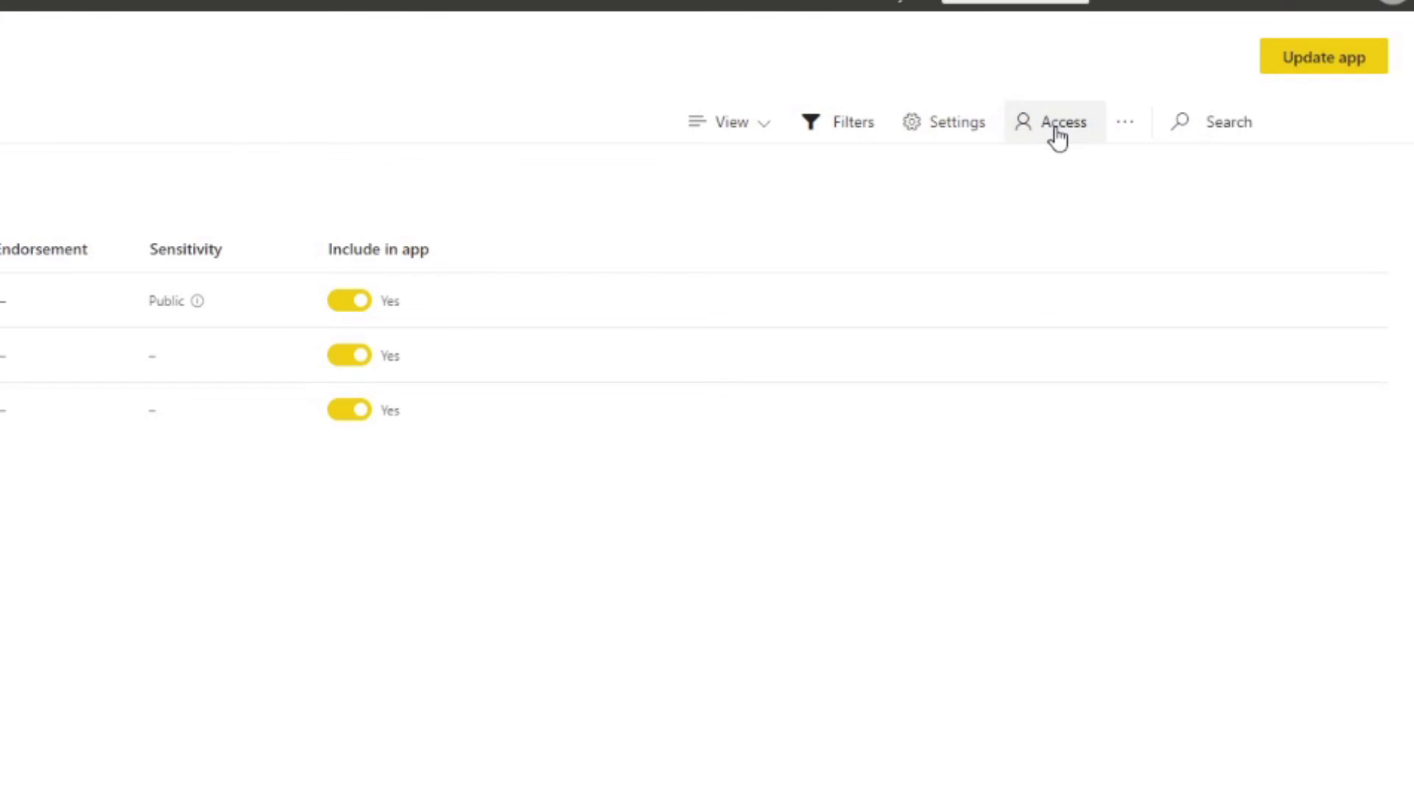
click(1057, 136)
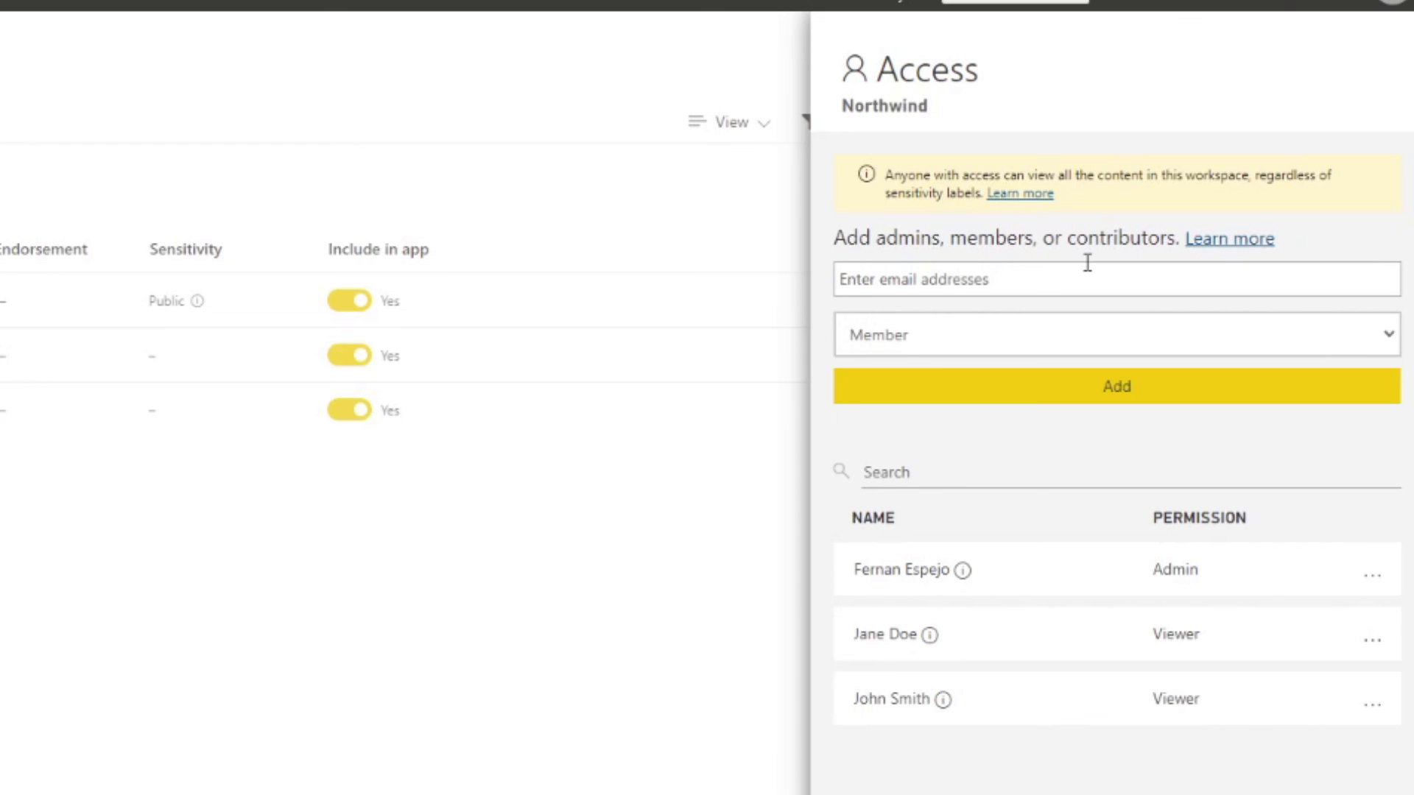
click(1047, 340)
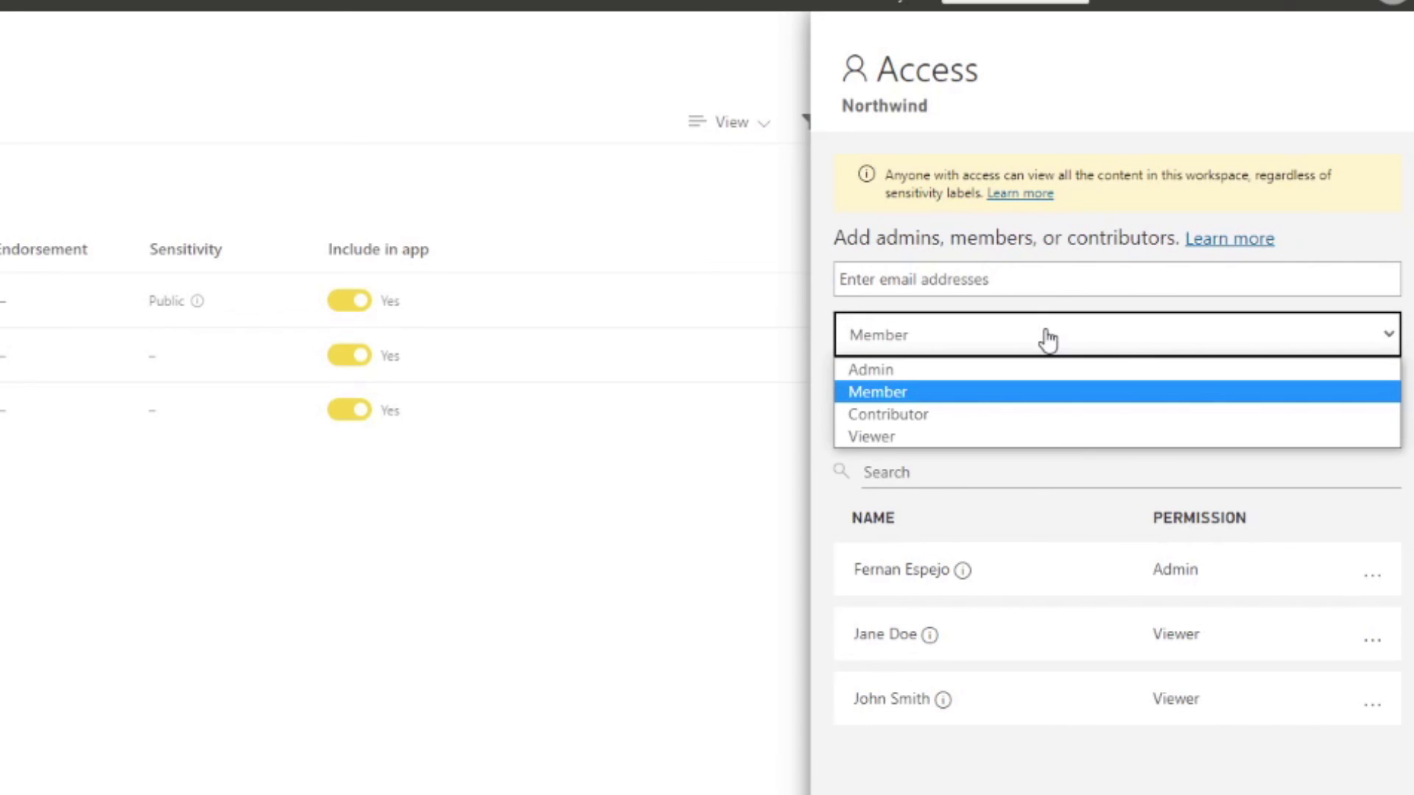